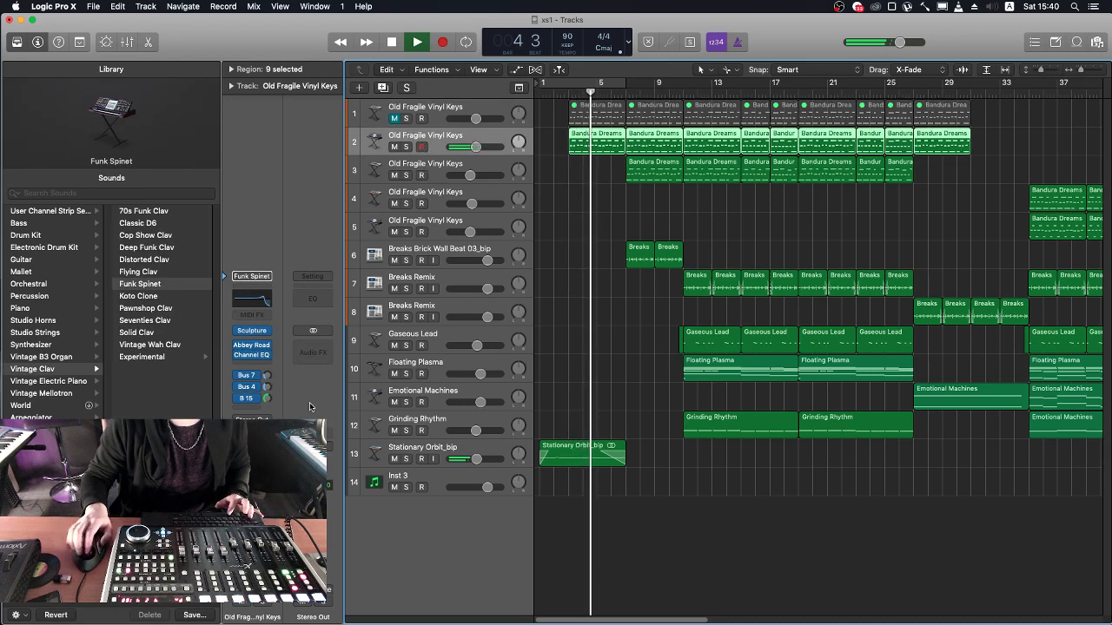
# Open the second Old Fragile Vinyl Keys track's Channel EQ and sweep its high-cut filter, ending at about 8150 Hz
pyautogui.click(252, 350)
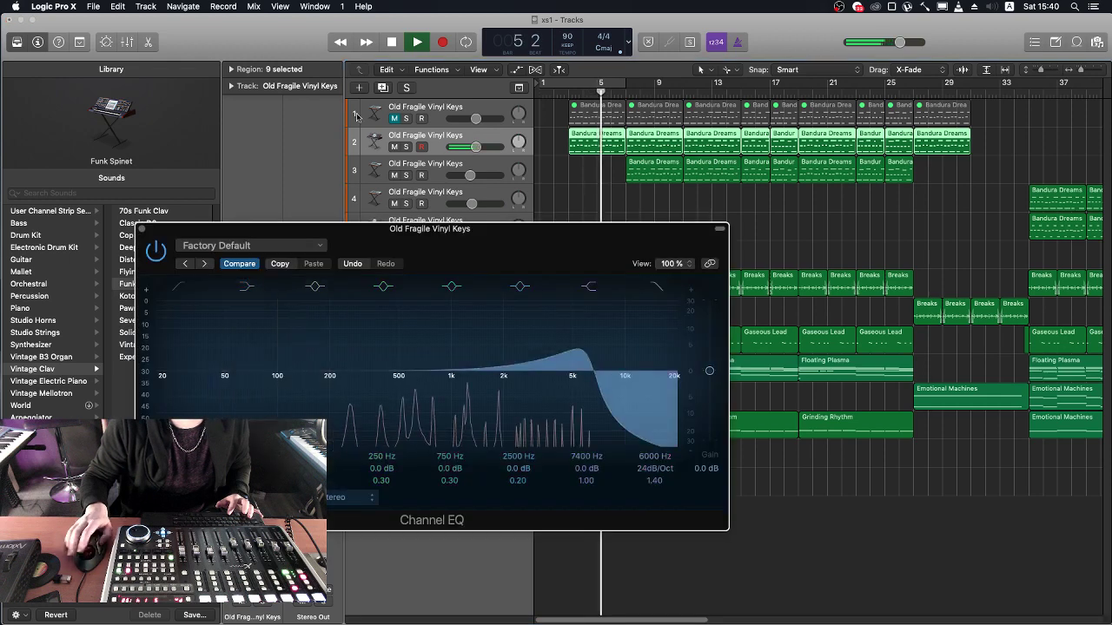
pyautogui.moveTo(521, 267); pyautogui.dragTo(552, 231)
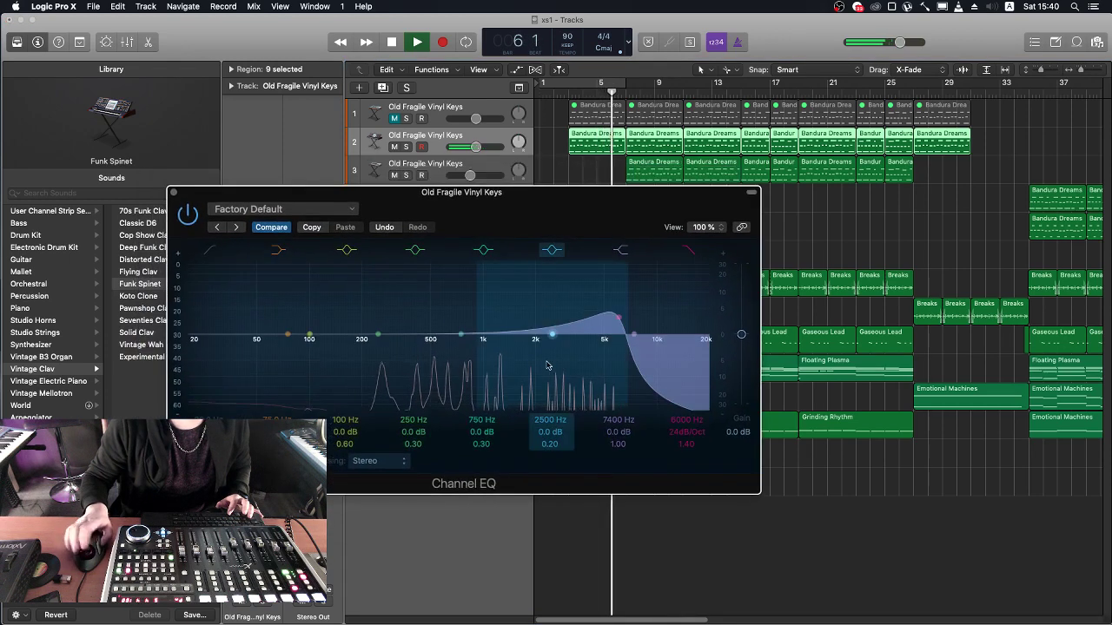
pyautogui.moveTo(619, 323); pyautogui.dragTo(556, 321)
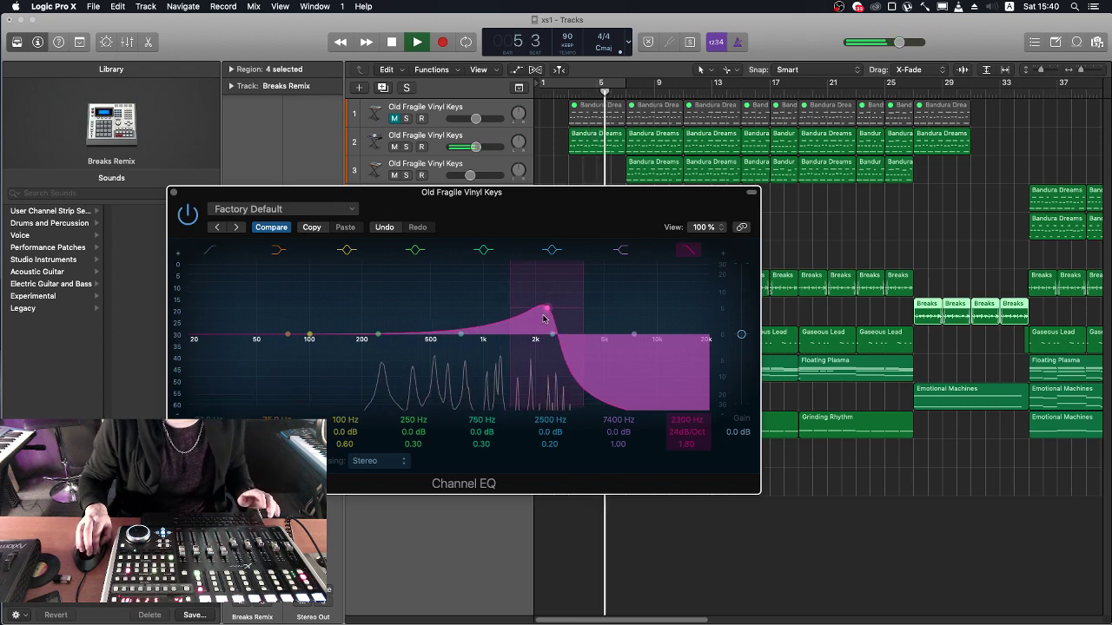
pyautogui.moveTo(545, 319); pyautogui.dragTo(550, 317)
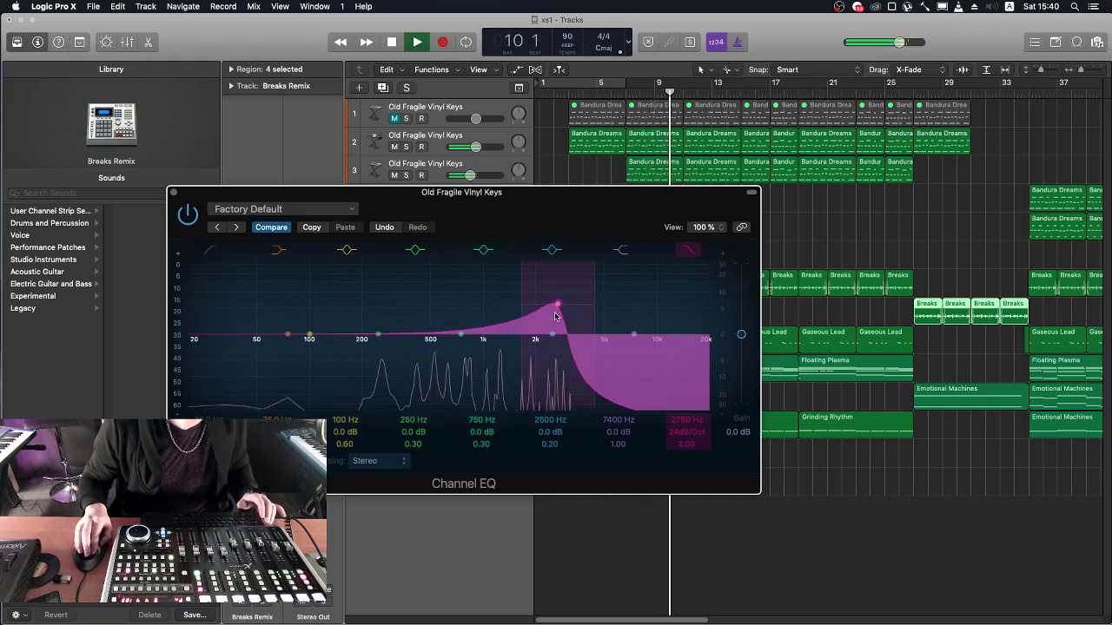
pyautogui.moveTo(541, 315); pyautogui.dragTo(640, 327)
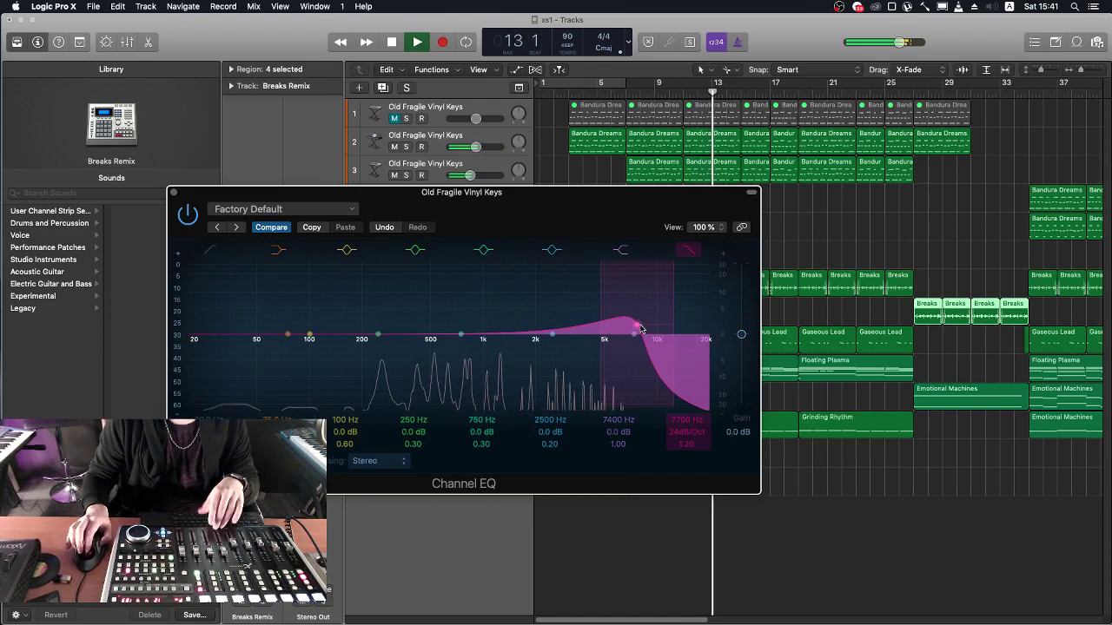
# Switch to screenset 7 and expand the Tracks window to full screen
pyautogui.press('7')
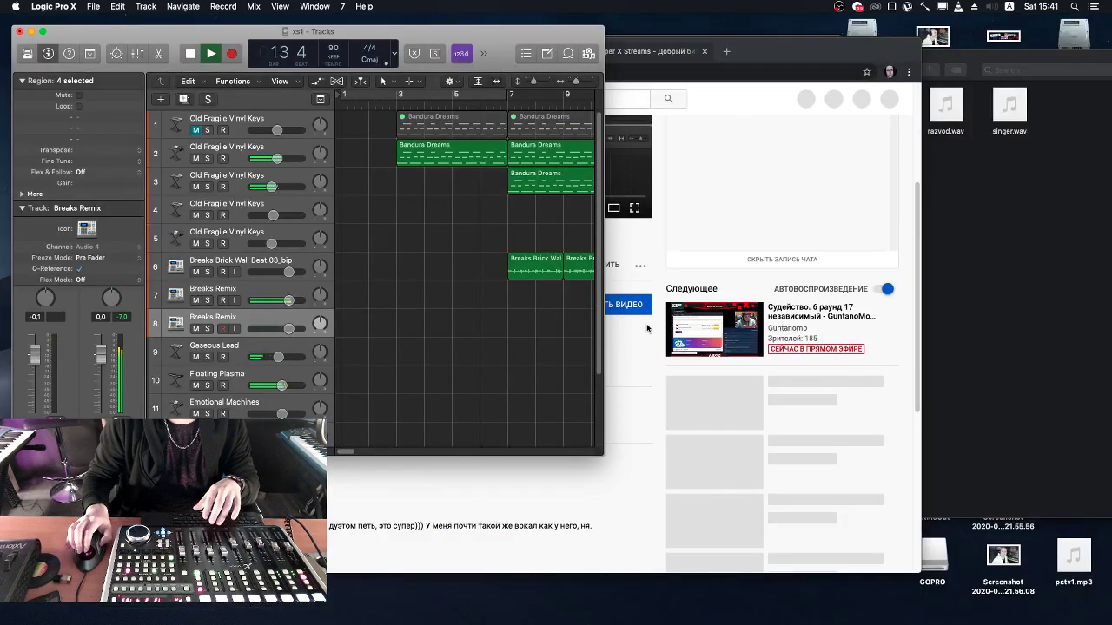
pyautogui.moveTo(149, 32); pyautogui.dragTo(151, 32)
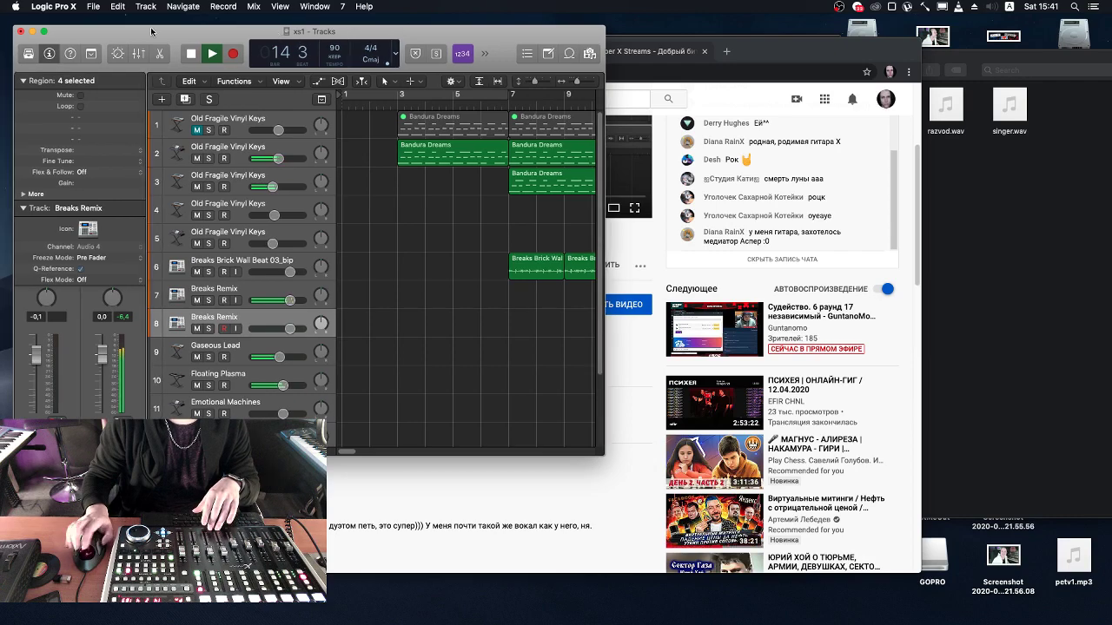
pyautogui.click(42, 33)
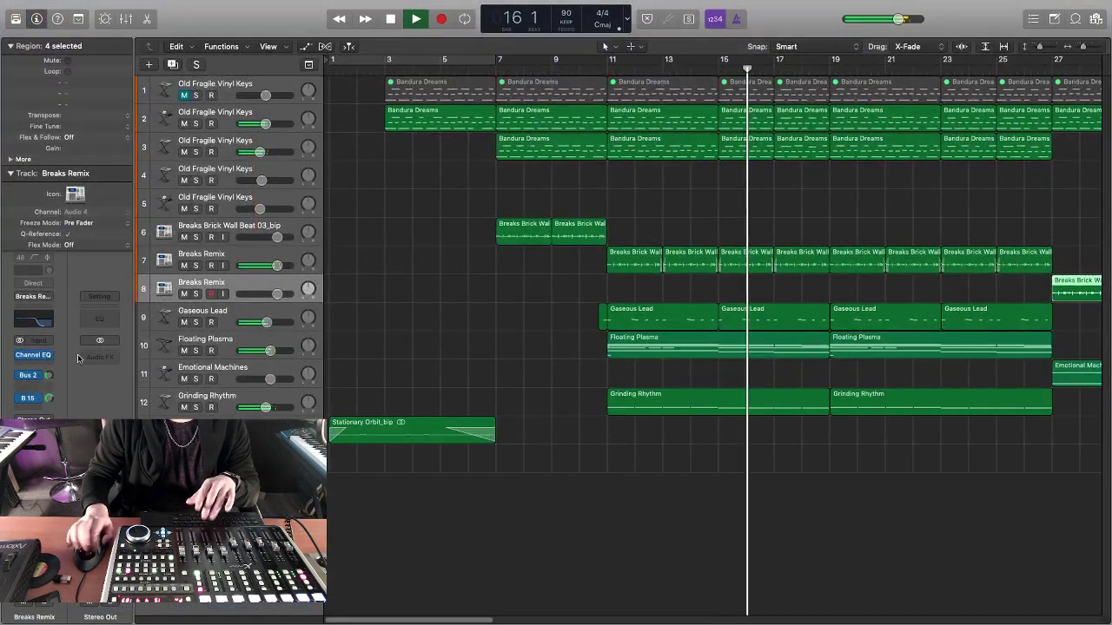
# Reopen the Channel EQ of the second Old Fragile Vinyl Keys track and sweep its high-cut down below 1 kHz and back to about 8500 Hz
pyautogui.click(233, 115)
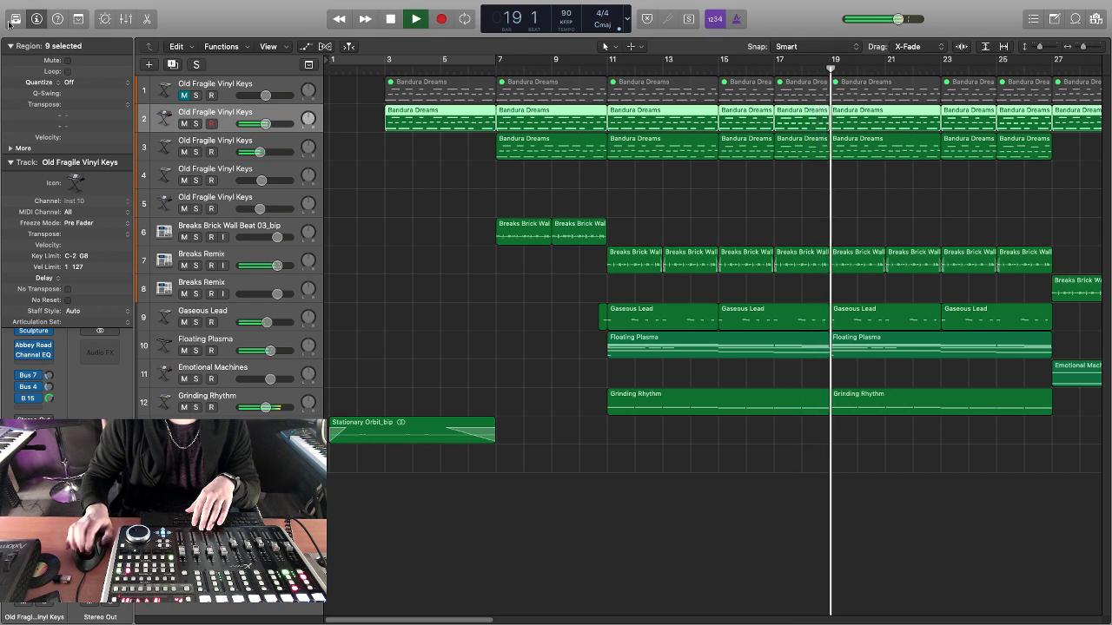
pyautogui.click(10, 46)
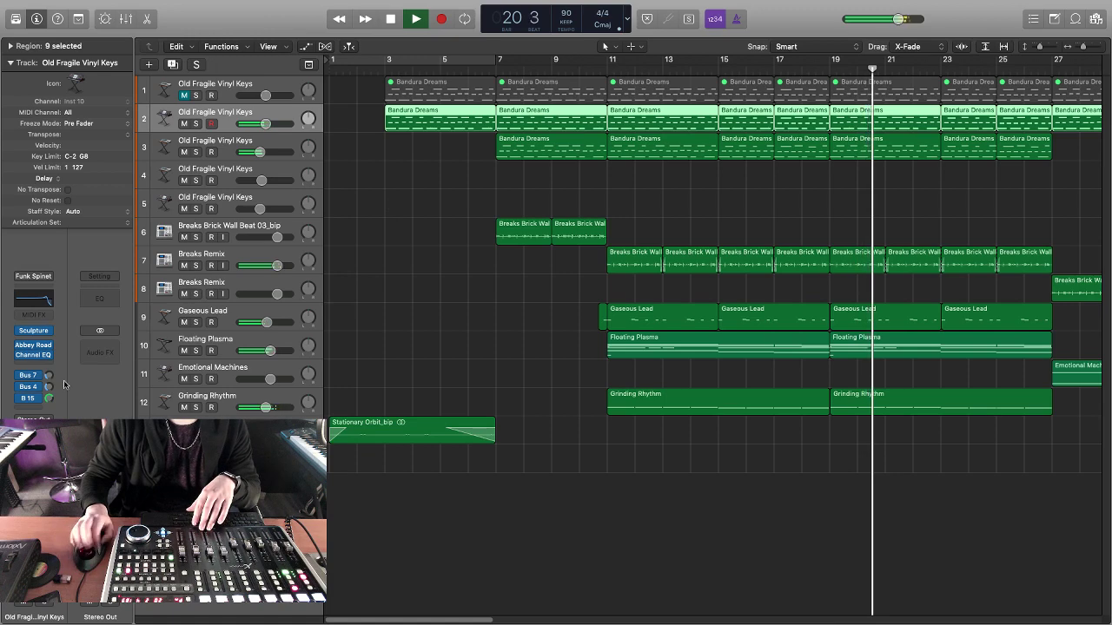
pyautogui.click(41, 298)
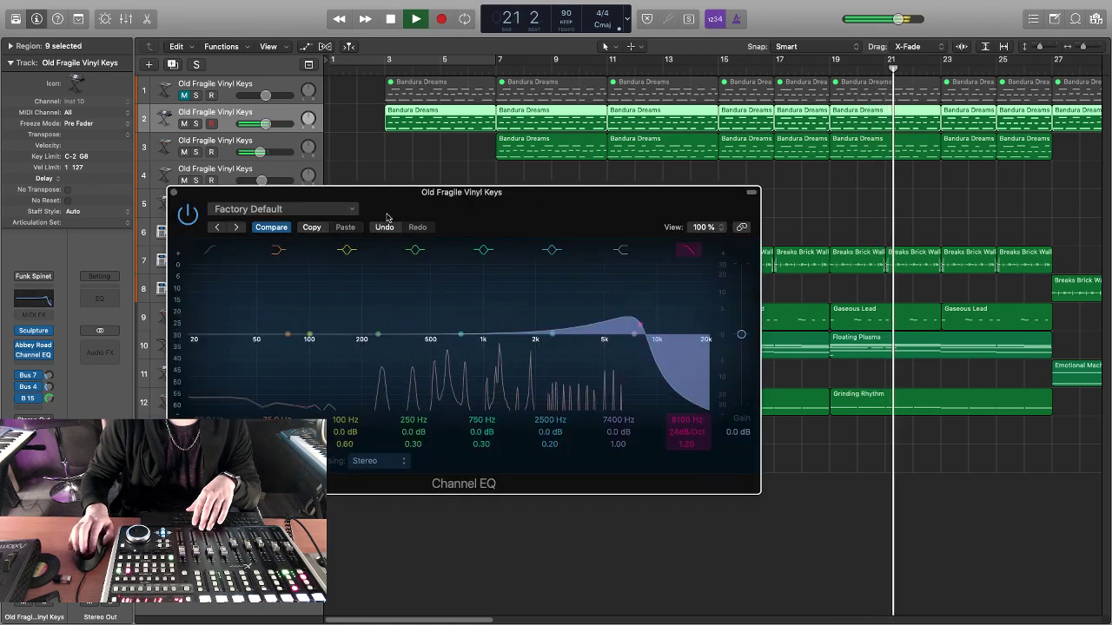
pyautogui.moveTo(542, 208); pyautogui.dragTo(496, 275)
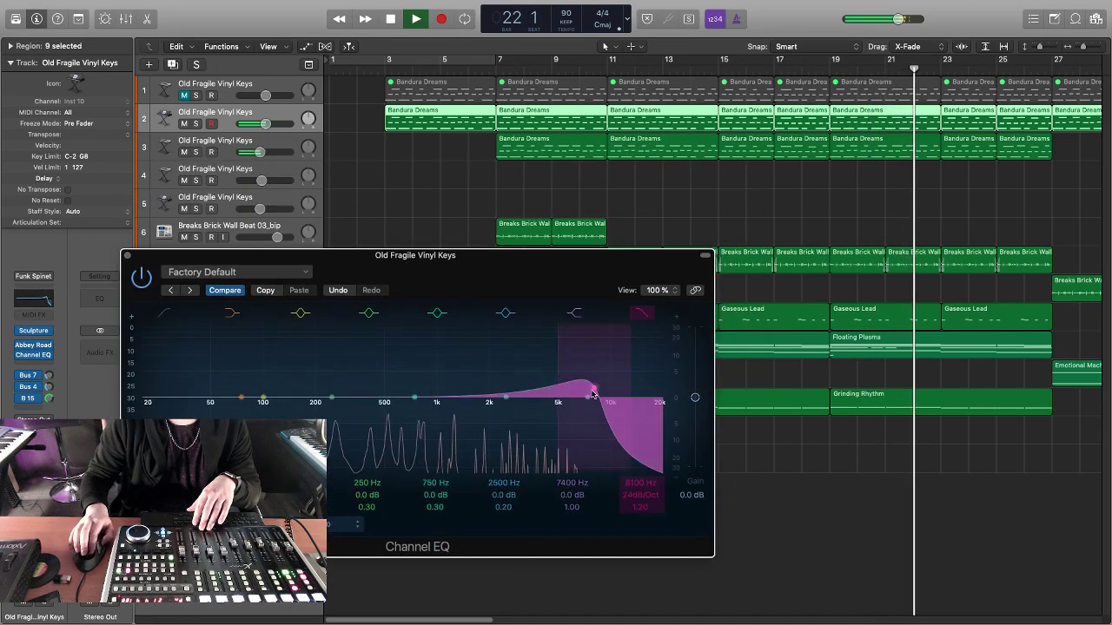
pyautogui.moveTo(592, 388); pyautogui.dragTo(426, 379)
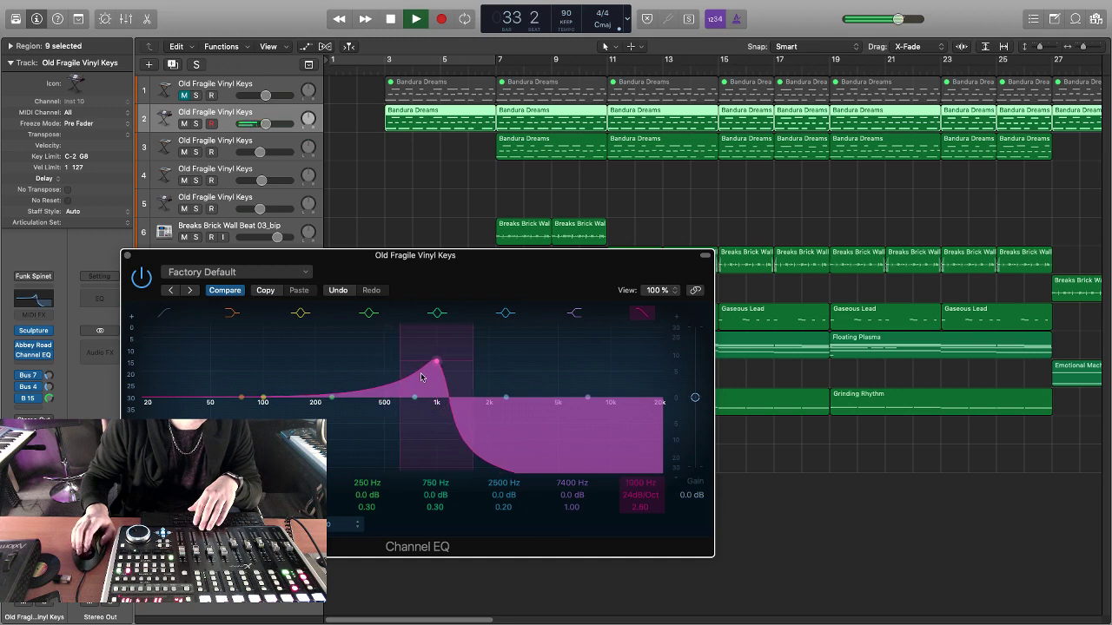
pyautogui.moveTo(486, 256); pyautogui.dragTo(430, 186)
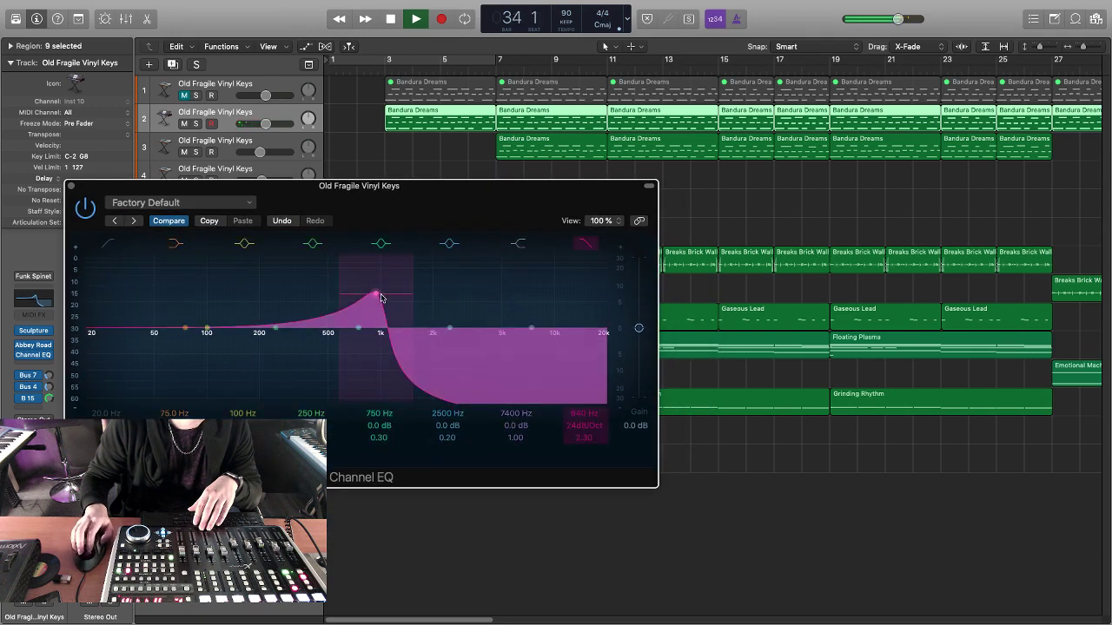
pyautogui.moveTo(386, 299); pyautogui.dragTo(556, 303)
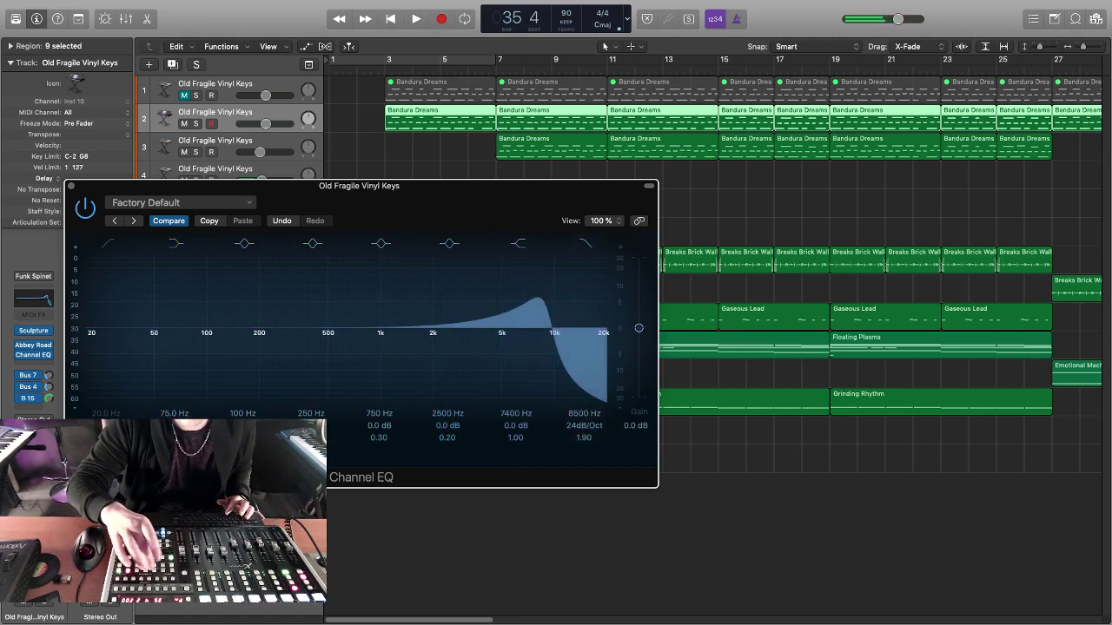
# Play the arrangement from shortly before bar 3 with the track's Channel EQ displayed
pyautogui.click(71, 186)
pyautogui.hscroll(5, 606, 198)
pyautogui.hscroll(-5, 466, 91)
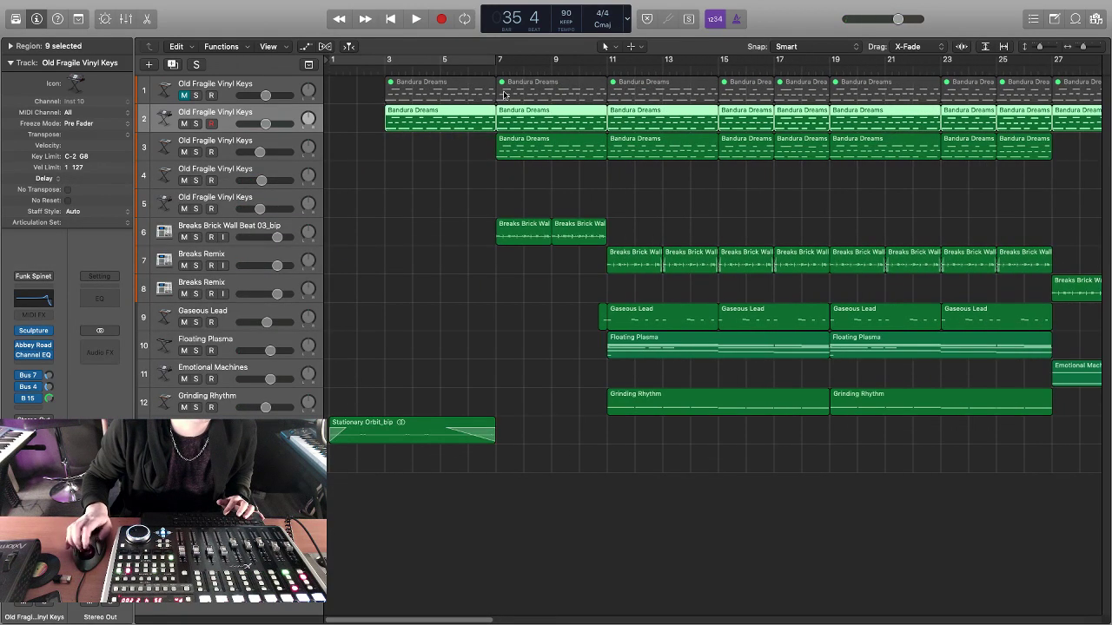
pyautogui.click(397, 69)
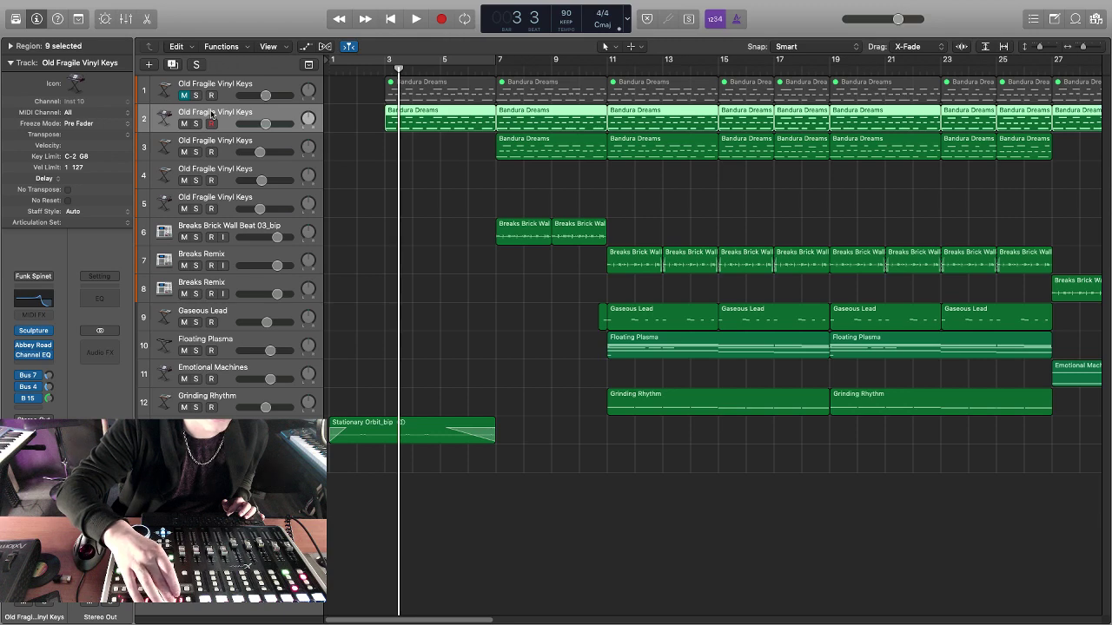
pyautogui.press('v')
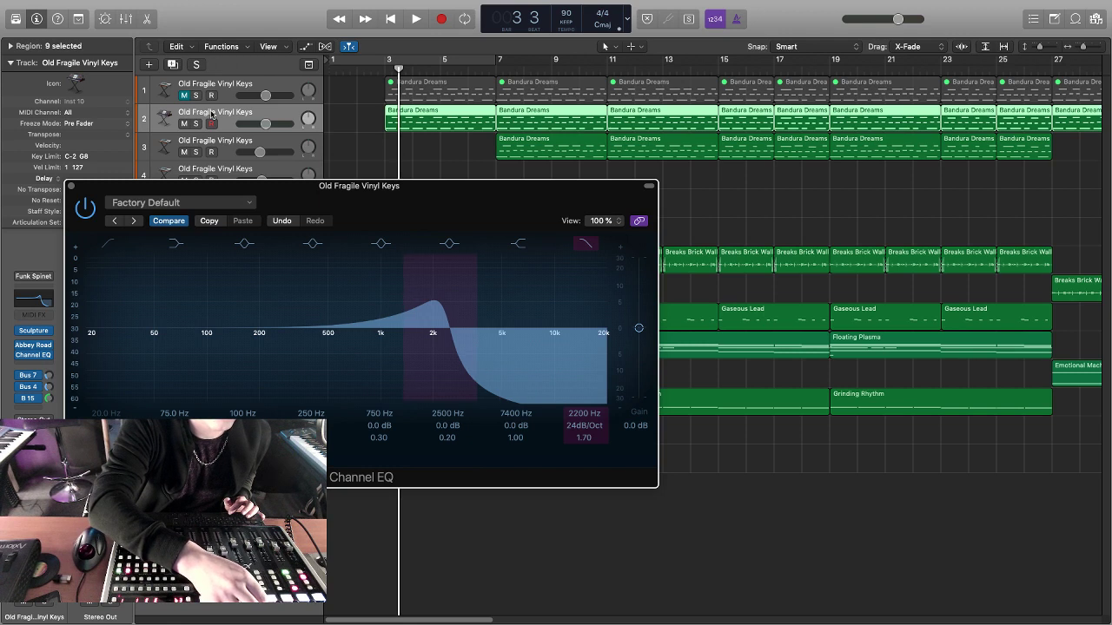
pyautogui.click(376, 69)
pyautogui.press('space')
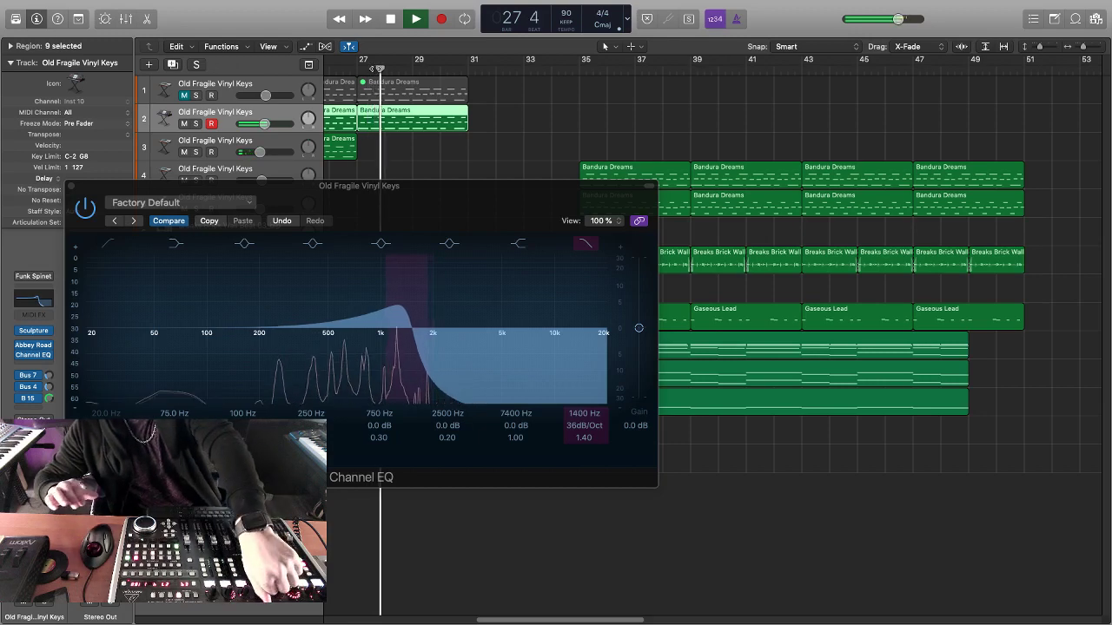
# Replay the passage leading into bar 27, first from about bar 25 and again from about bar 24
pyautogui.hscroll(-5, 838, 87)
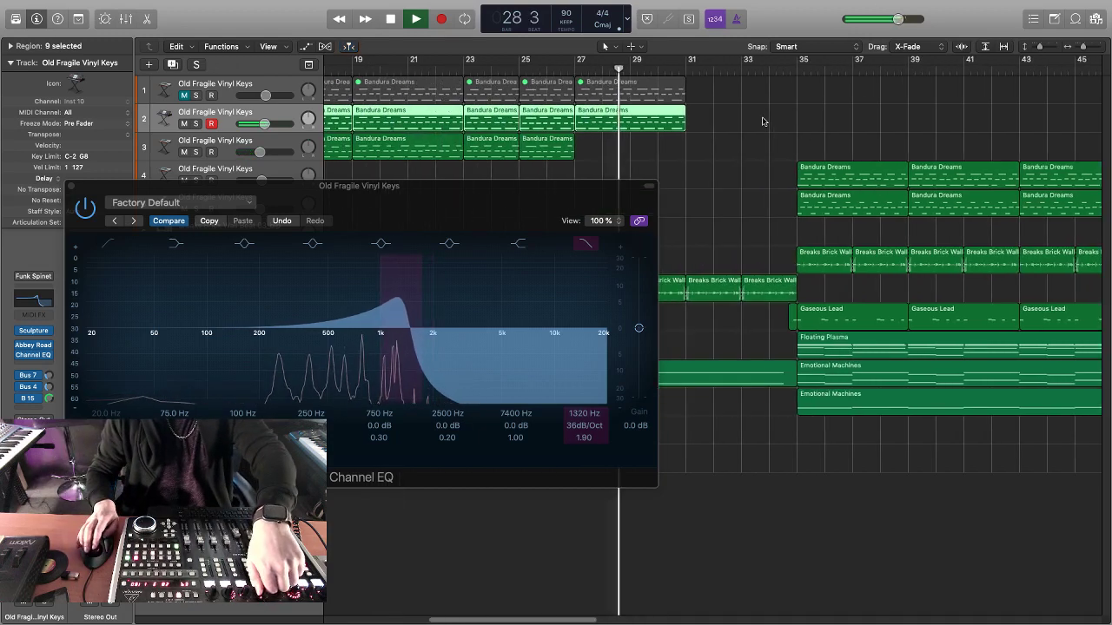
pyautogui.click(565, 68)
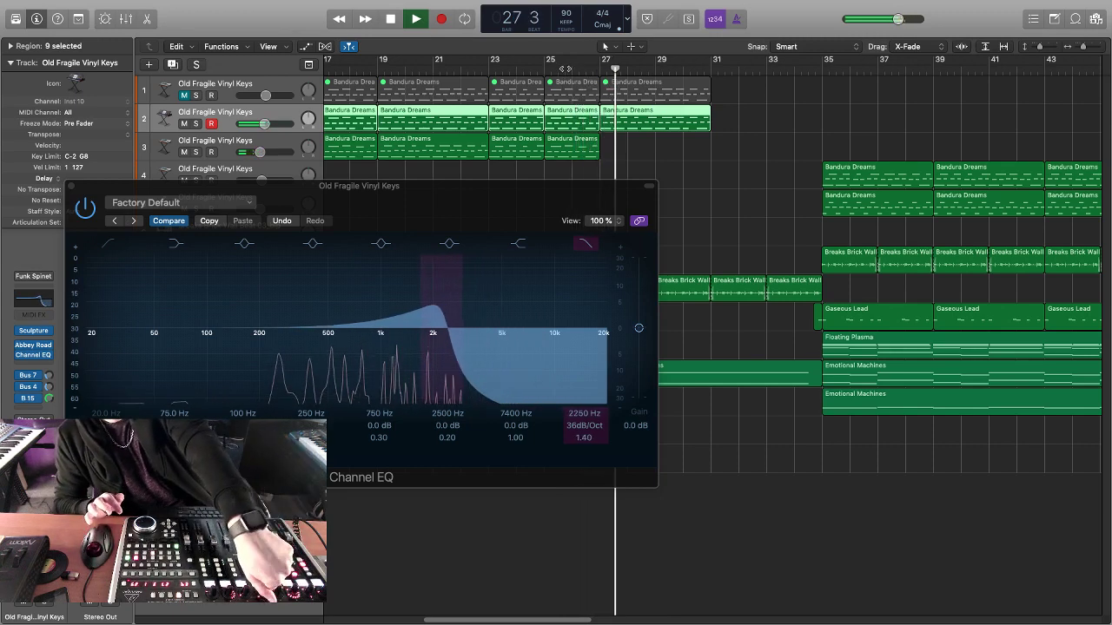
pyautogui.click(518, 66)
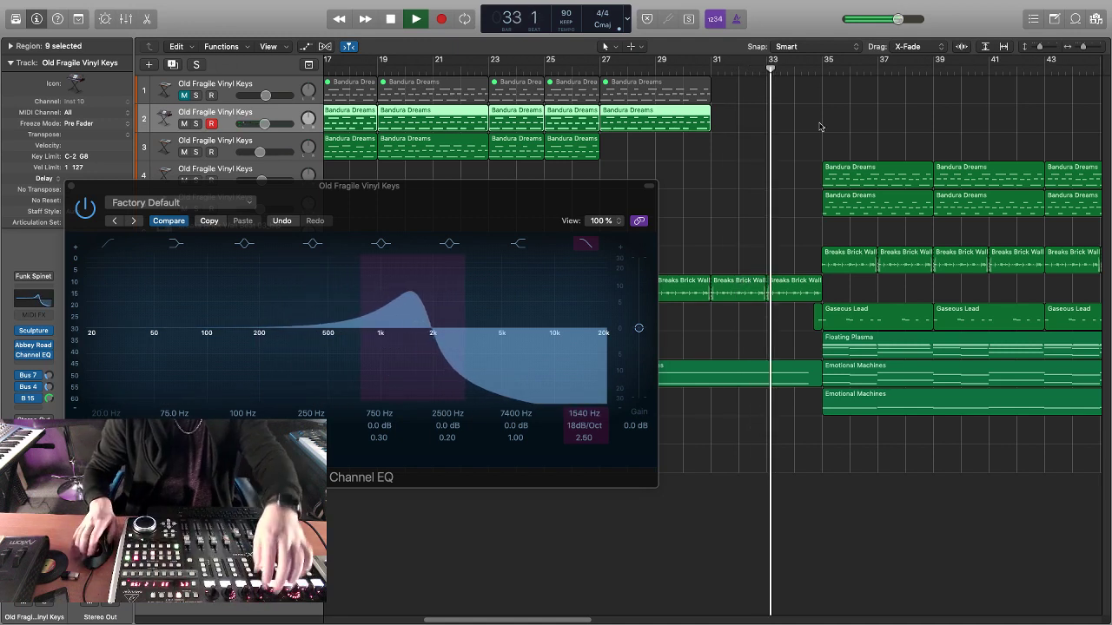
# Copy the three Bandura Dreams regions starting at bar 35 from track 4 onto track 2, and play from shortly before them
pyautogui.moveTo(846, 128); pyautogui.dragTo(1075, 175)
pyautogui.moveTo(844, 166); pyautogui.dragTo(843, 110)
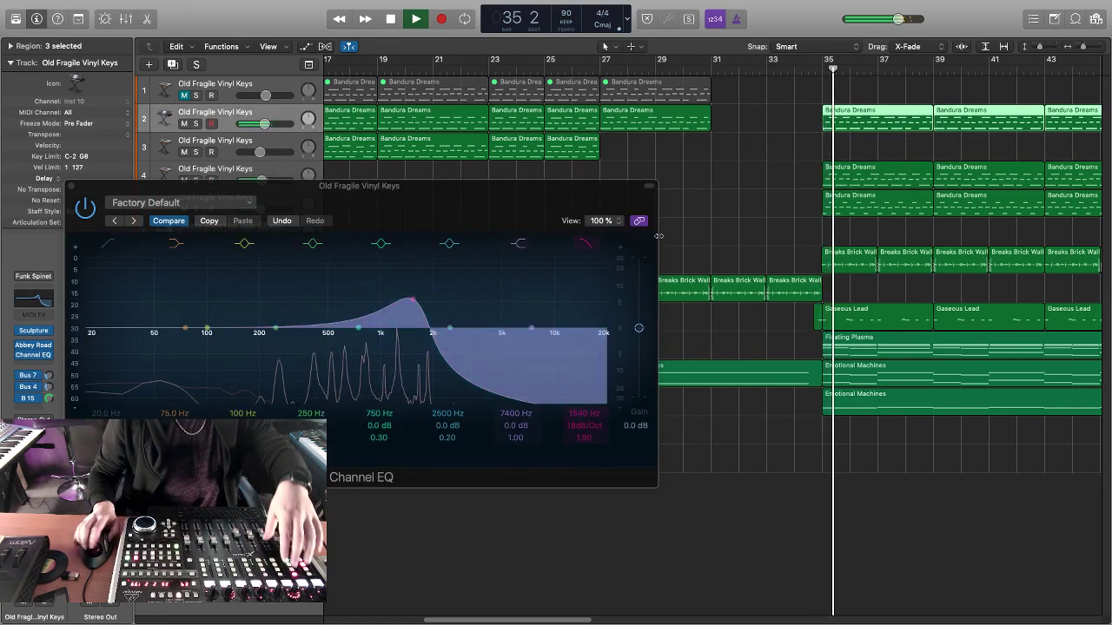
pyautogui.moveTo(794, 72); pyautogui.dragTo(781, 78)
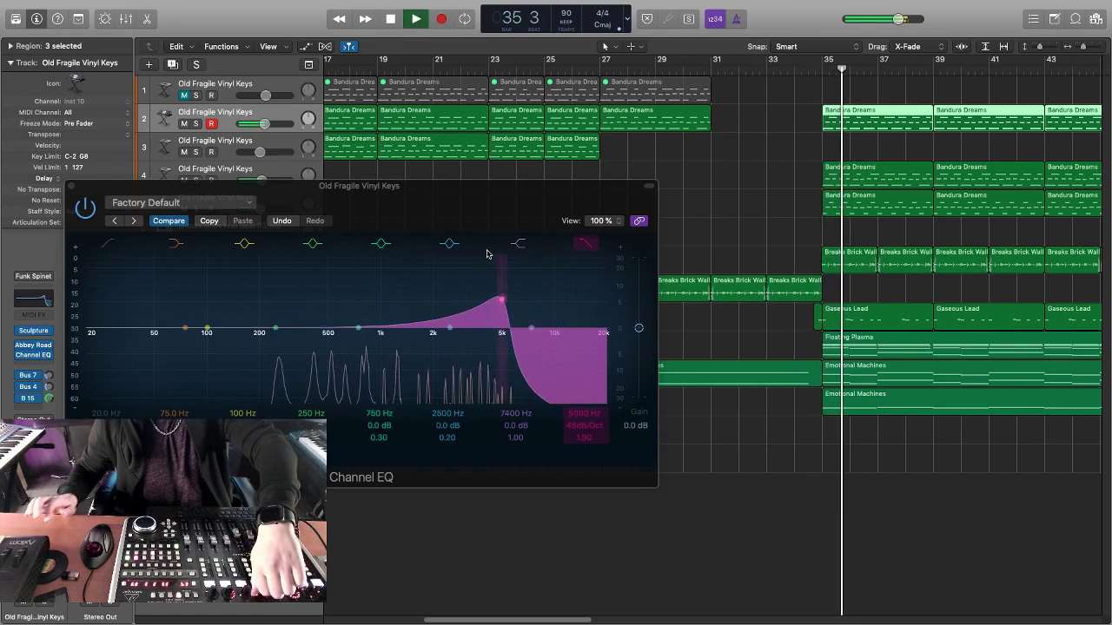
pyautogui.press('space')
pyautogui.press('space')
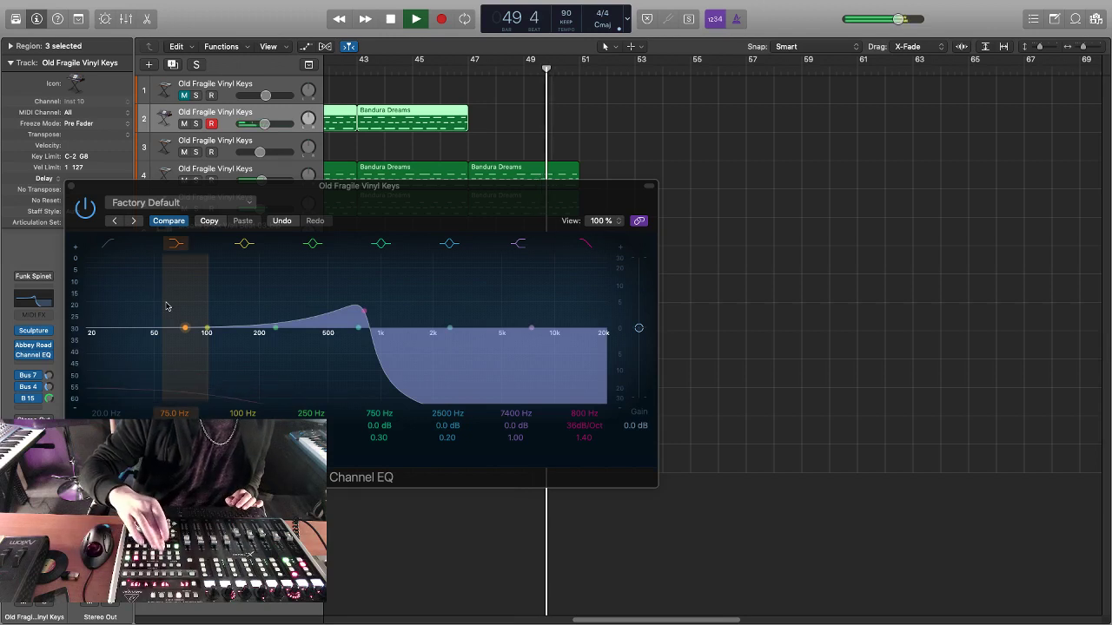
# Close the Channel EQ, replay from about bar 48, and move the last Breaks region from track 7 to track 6 at bar 49
pyautogui.click(72, 186)
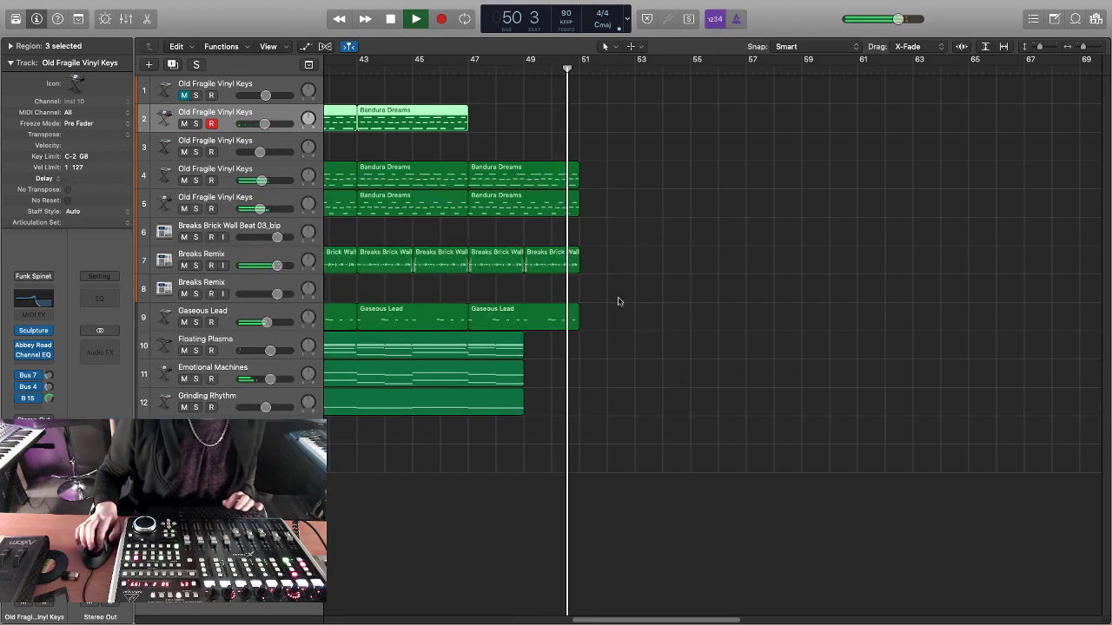
pyautogui.click(509, 70)
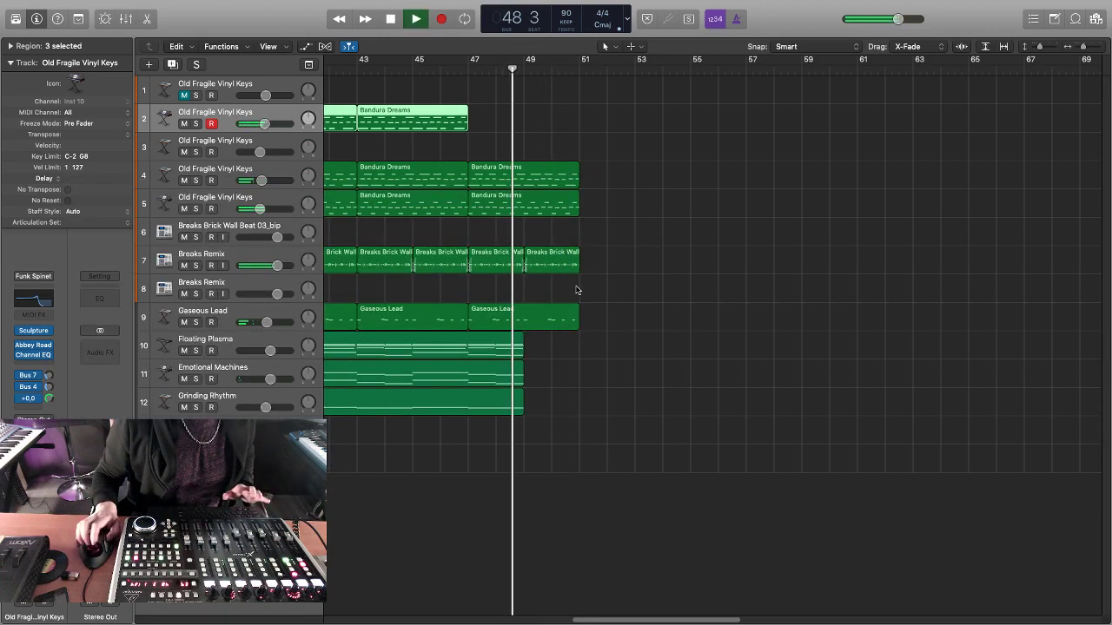
pyautogui.click(578, 288)
pyautogui.moveTo(562, 257); pyautogui.dragTo(545, 230)
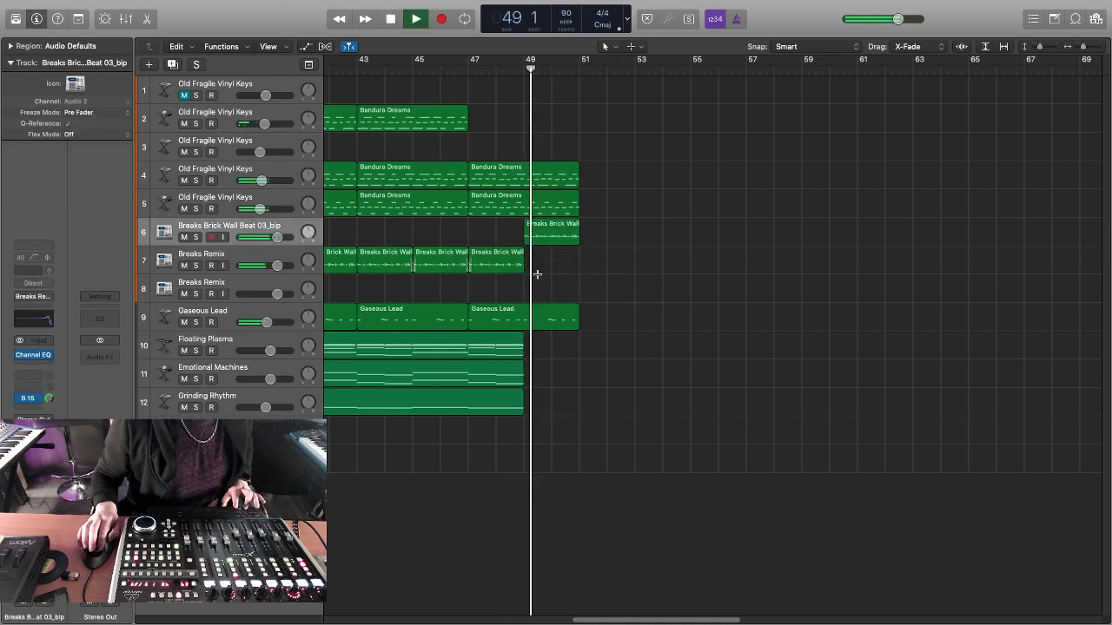
# Assign the Scissors Tool as the secondary tool, split the last Gaseous Lead region at bar 49, and delete the part after the cut
pyautogui.press('space')
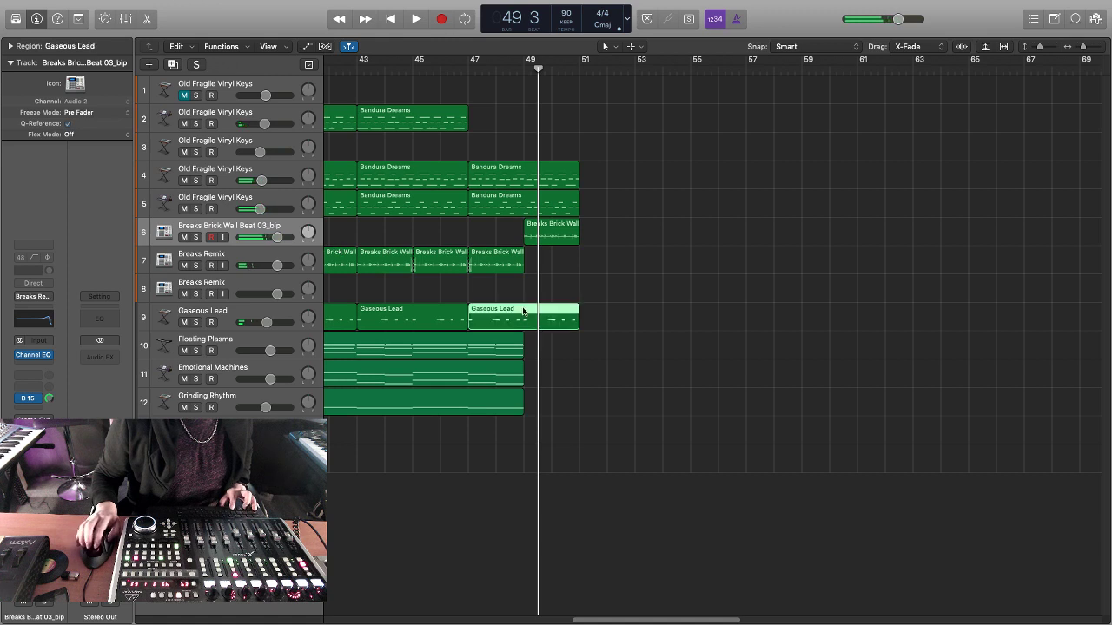
pyautogui.click(523, 312)
pyautogui.click(632, 46)
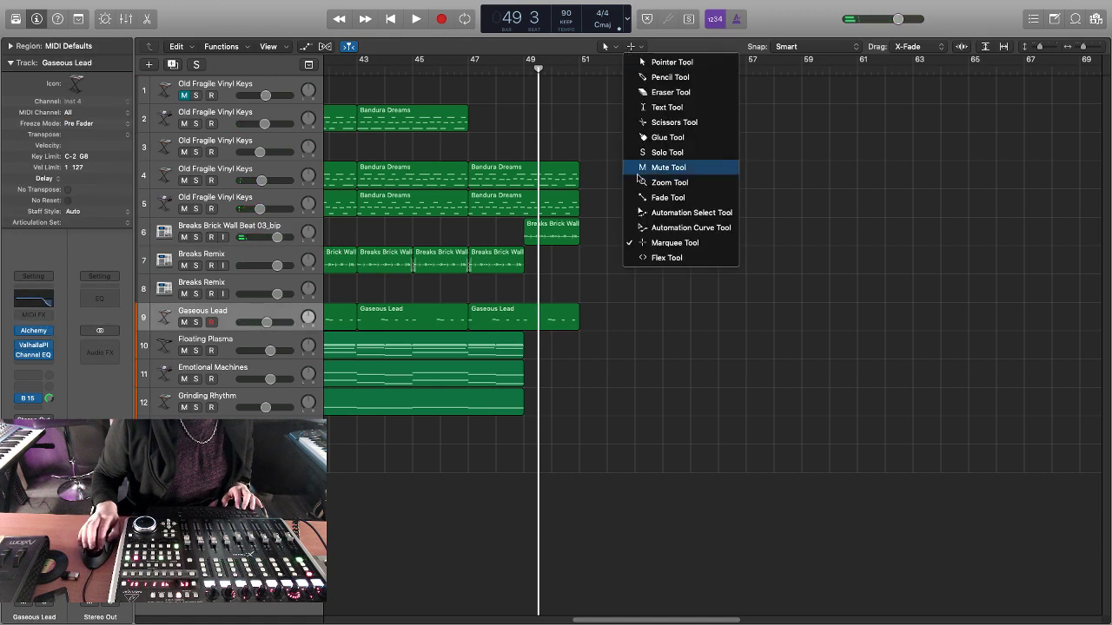
pyautogui.click(664, 128)
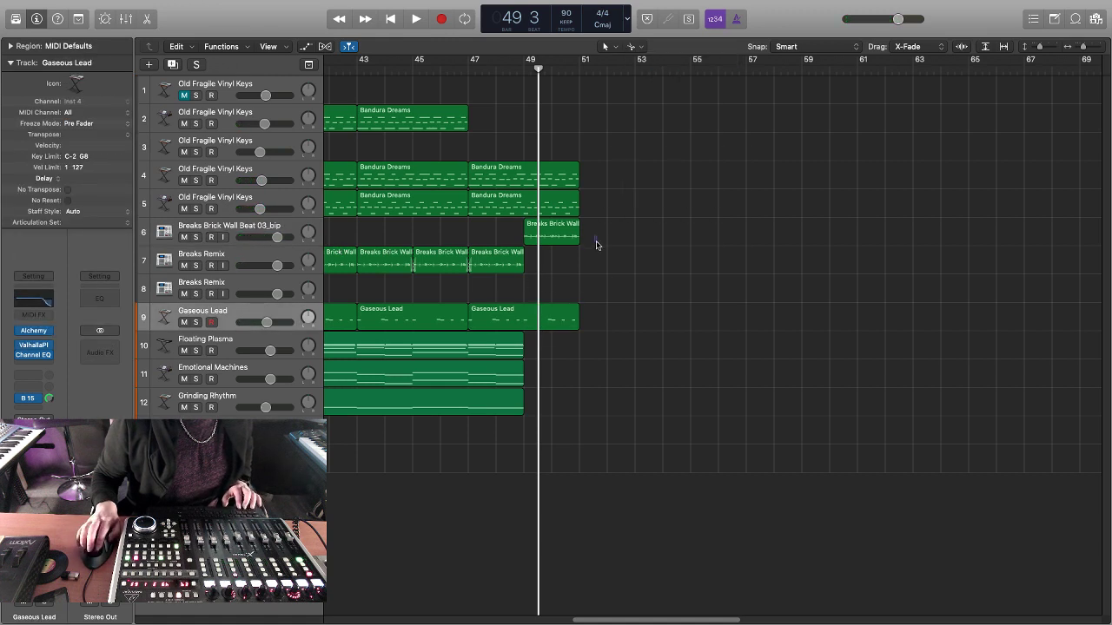
pyautogui.click(523, 321)
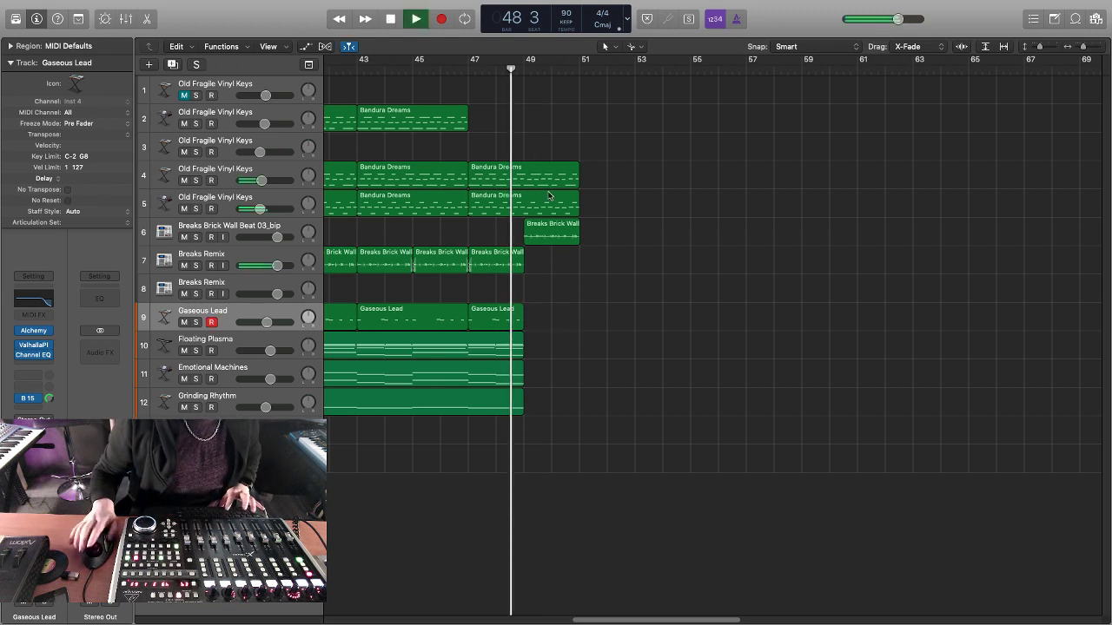
# Select the last Bandura Dreams region on track 4, then audition track 5 in solo and turn its solo off again
pyautogui.click(543, 178)
pyautogui.click(196, 210)
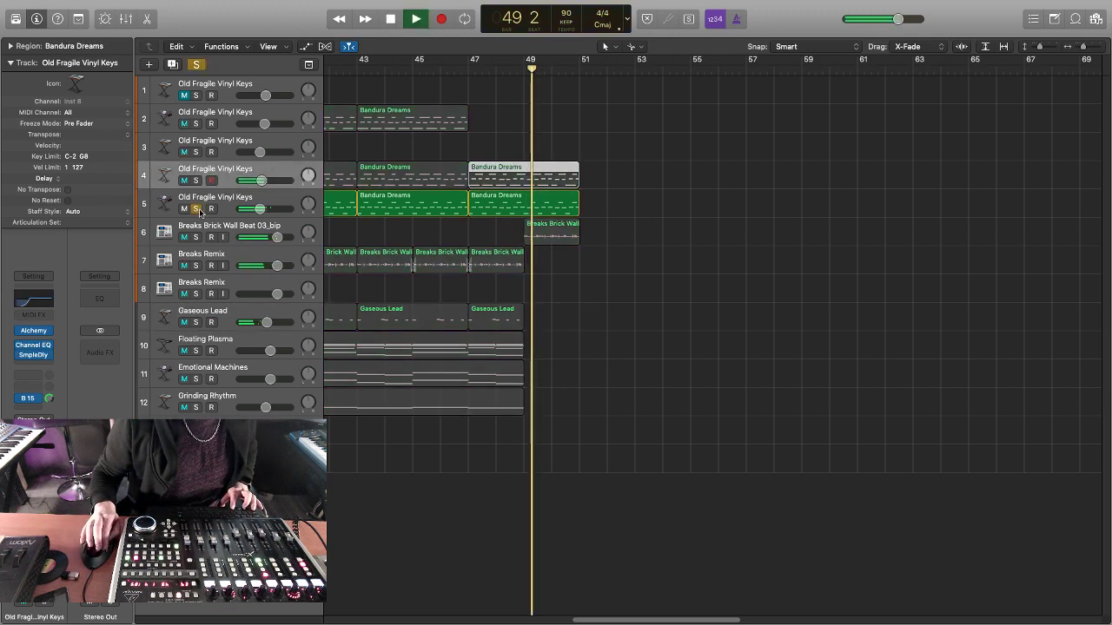
pyautogui.click(195, 210)
pyautogui.click(196, 209)
pyautogui.click(196, 209)
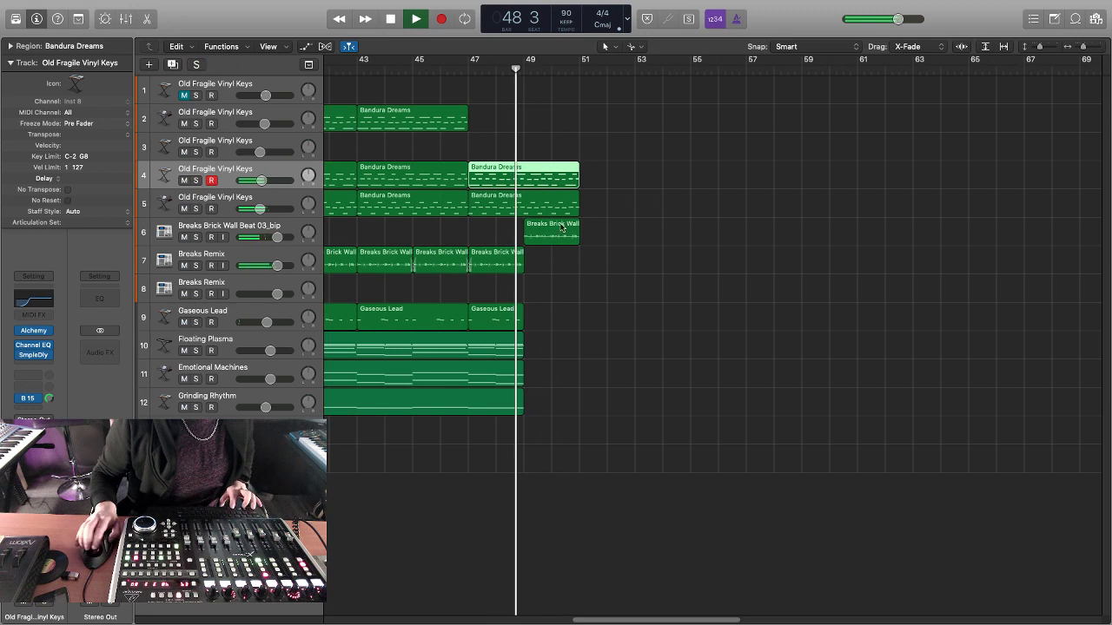
# Split track 5's last Bandura Dreams region at bar 49, keeping the crossing notes, delete the part after the cut, and audition the transition
pyautogui.click(545, 212)
pyautogui.keyDown('super'); pyautogui.click(545, 211); pyautogui.keyUp('super')
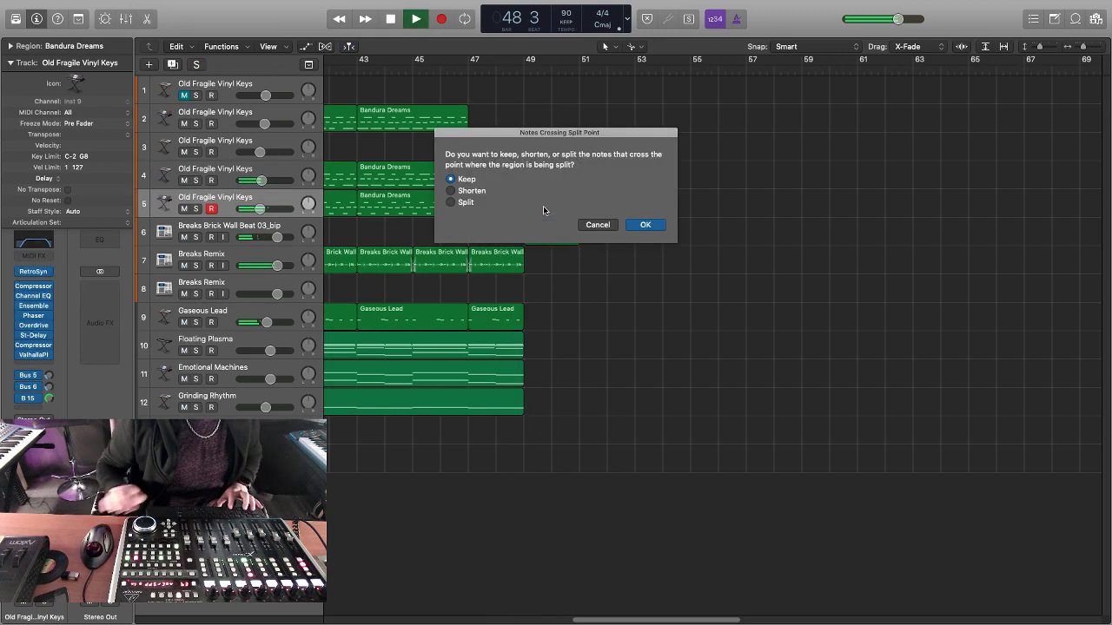
pyautogui.press('Return')
pyautogui.press('Delete')
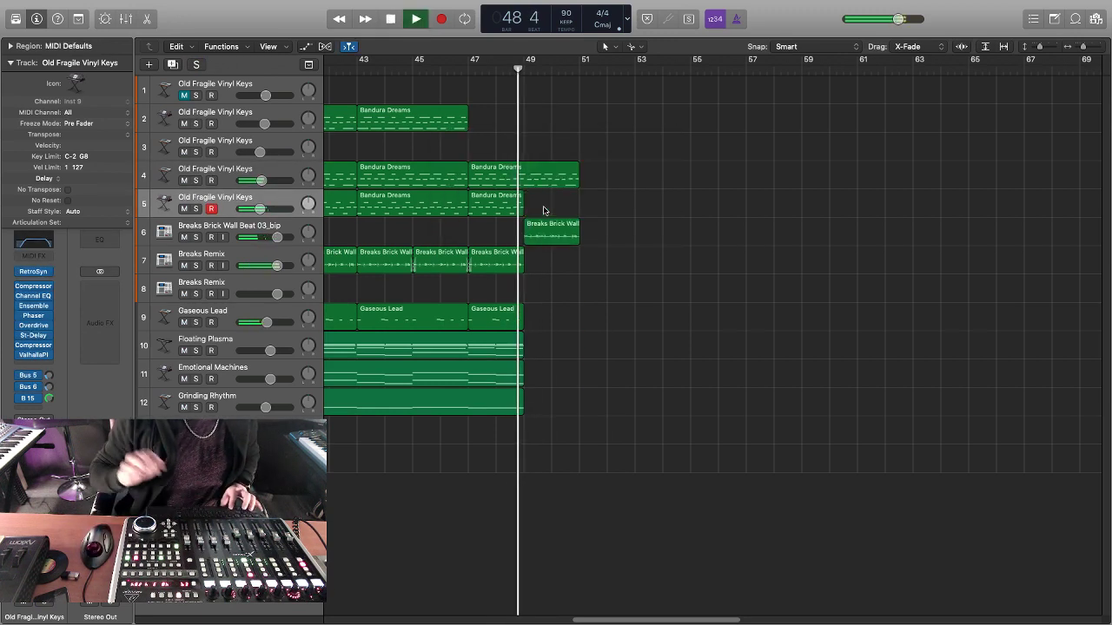
pyautogui.press('space')
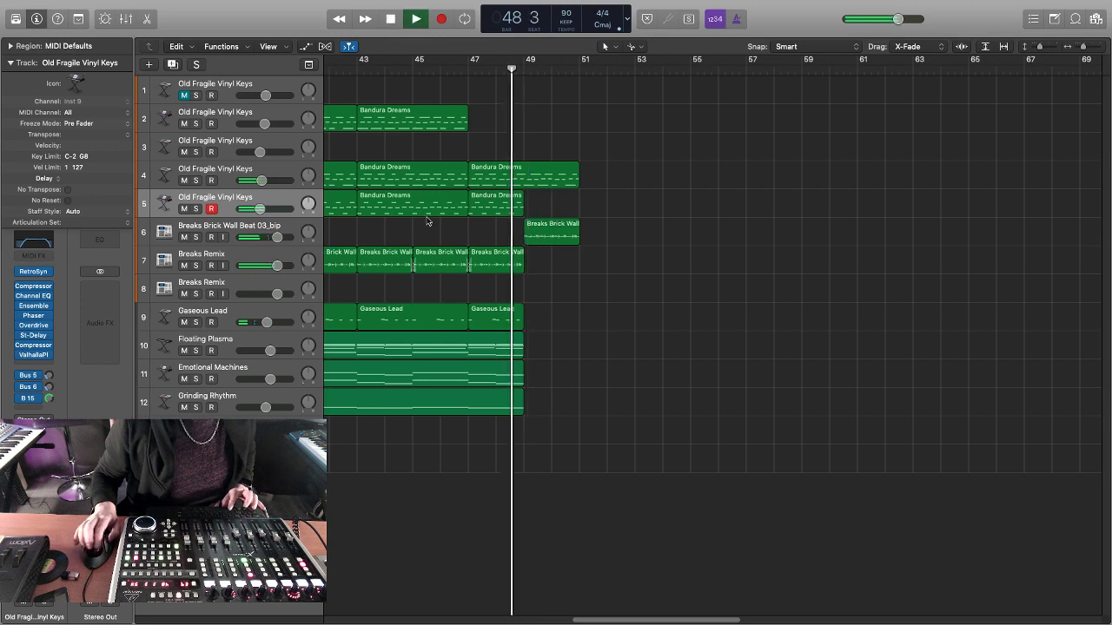
pyautogui.press('space')
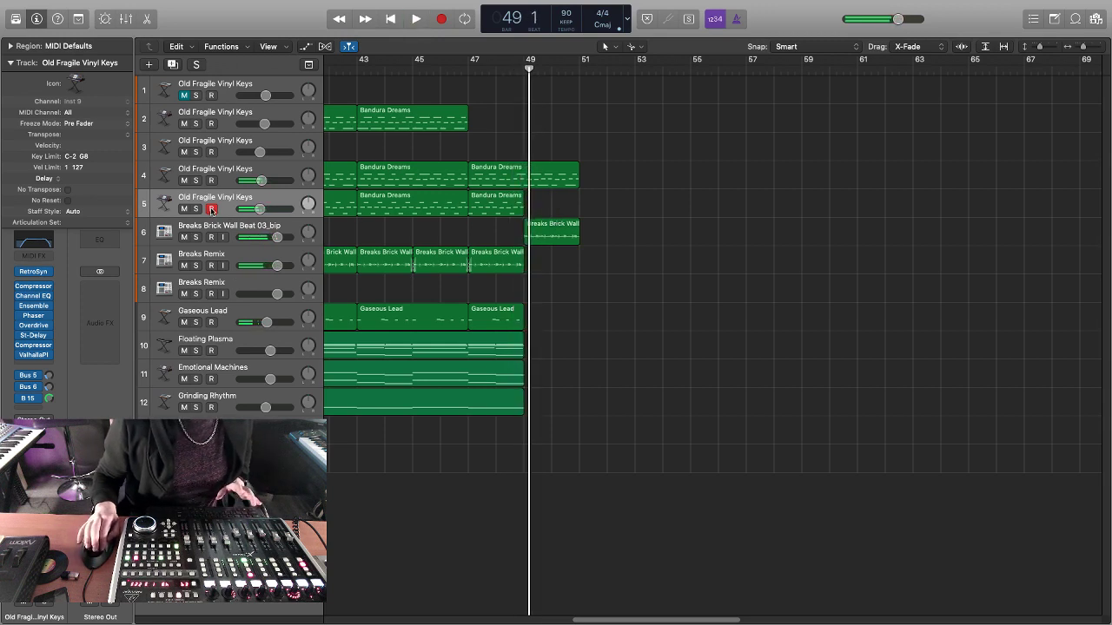
# Select track 4 and try riding its volume over the ending, playing from bar 46 and replaying repeatedly from about bar 47
pyautogui.click(248, 168)
pyautogui.click(440, 63)
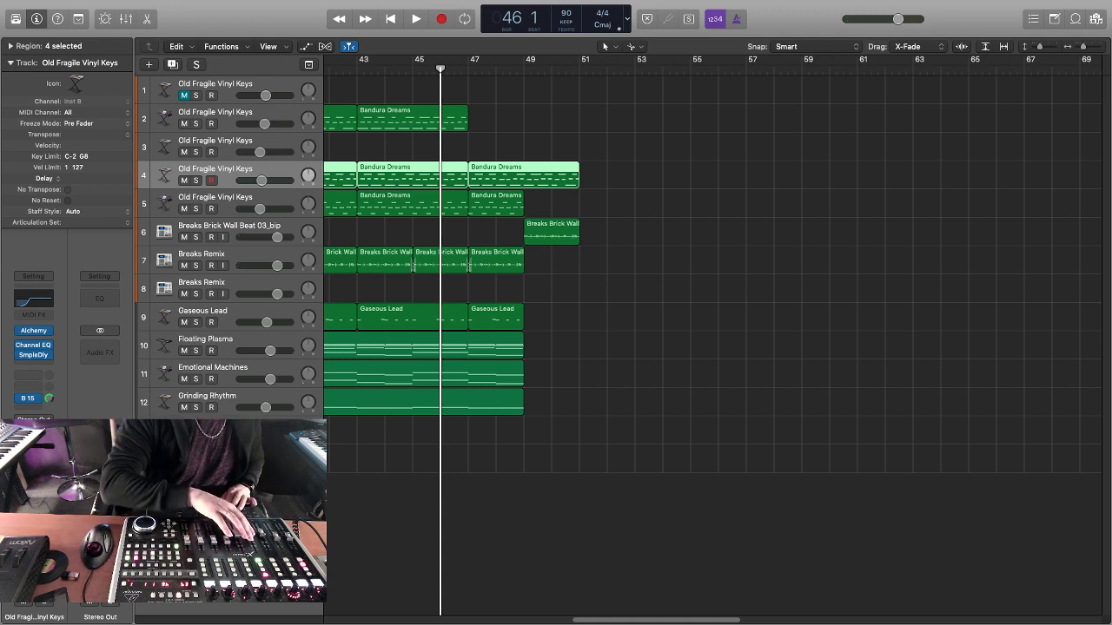
pyautogui.press('space')
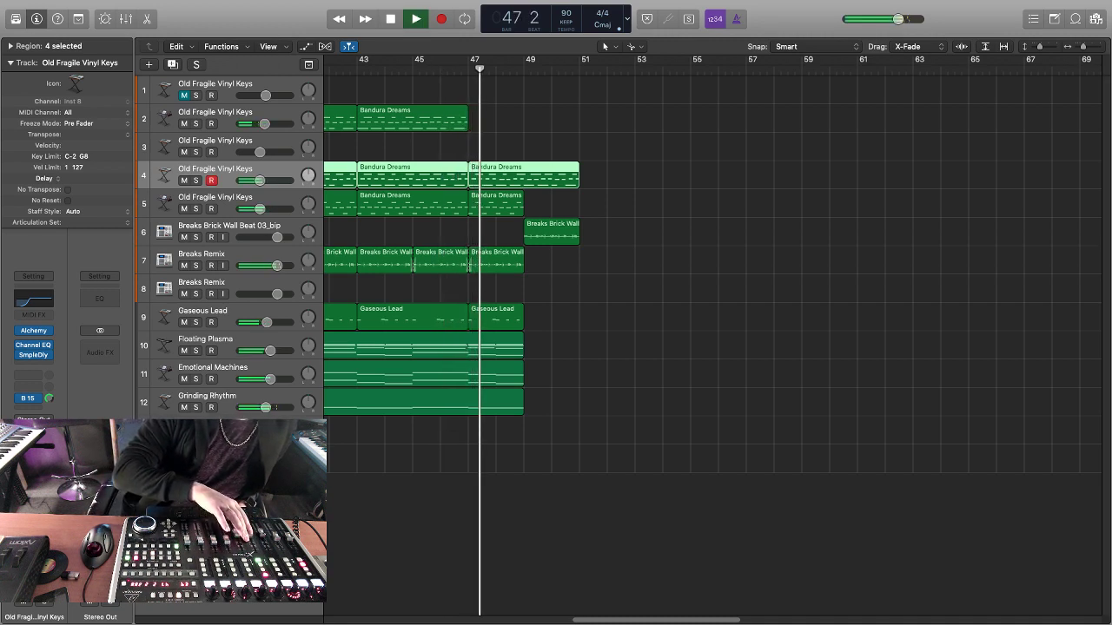
pyautogui.press('Down')
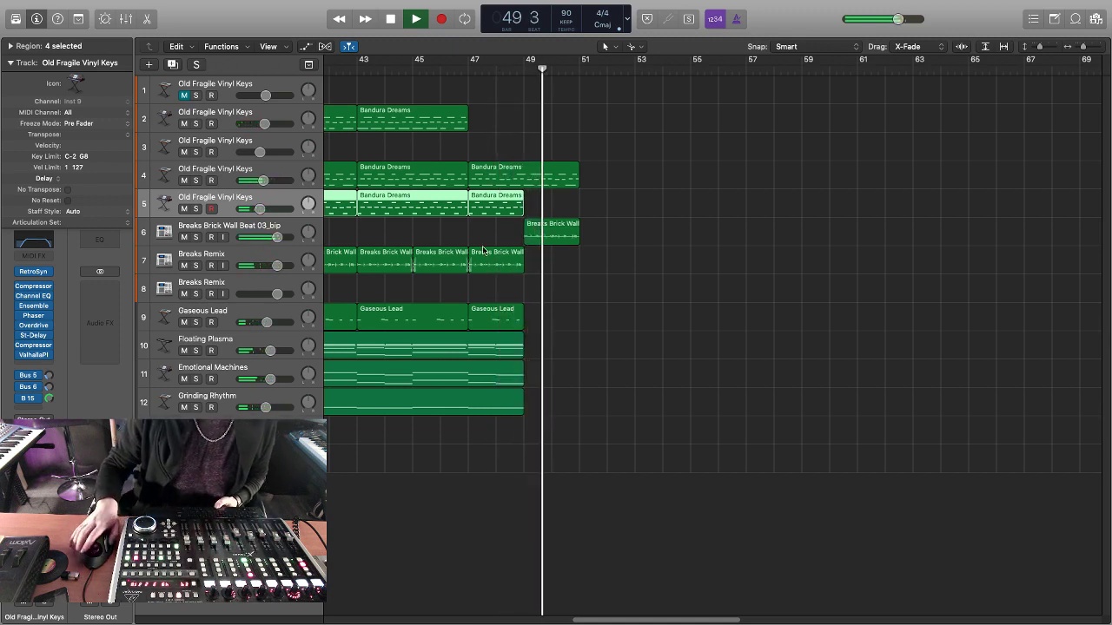
pyautogui.click(480, 71)
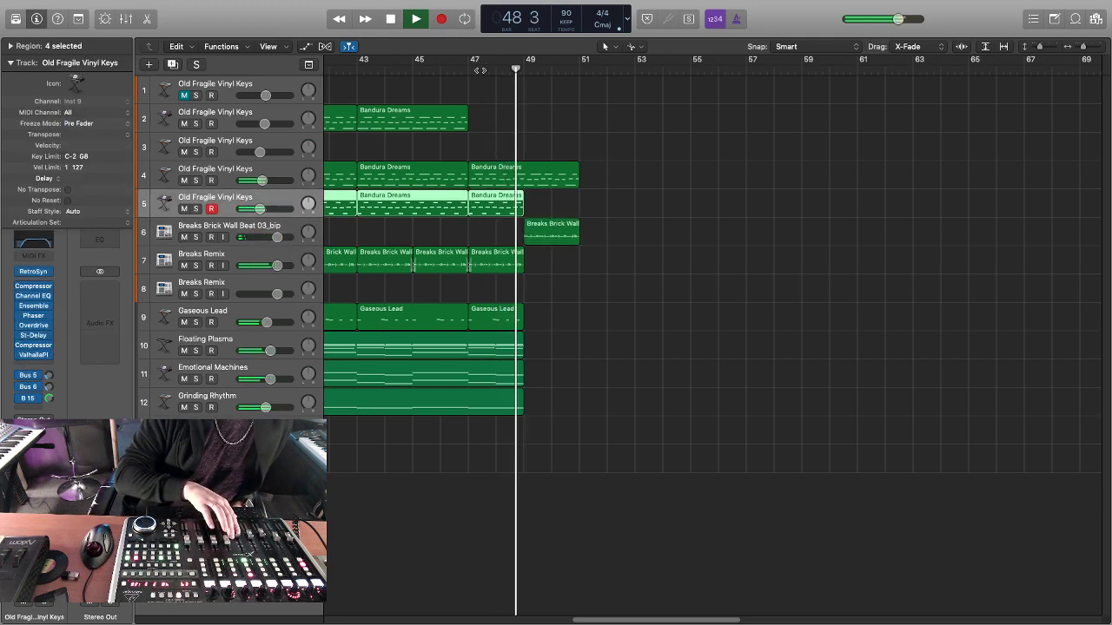
pyautogui.click(480, 70)
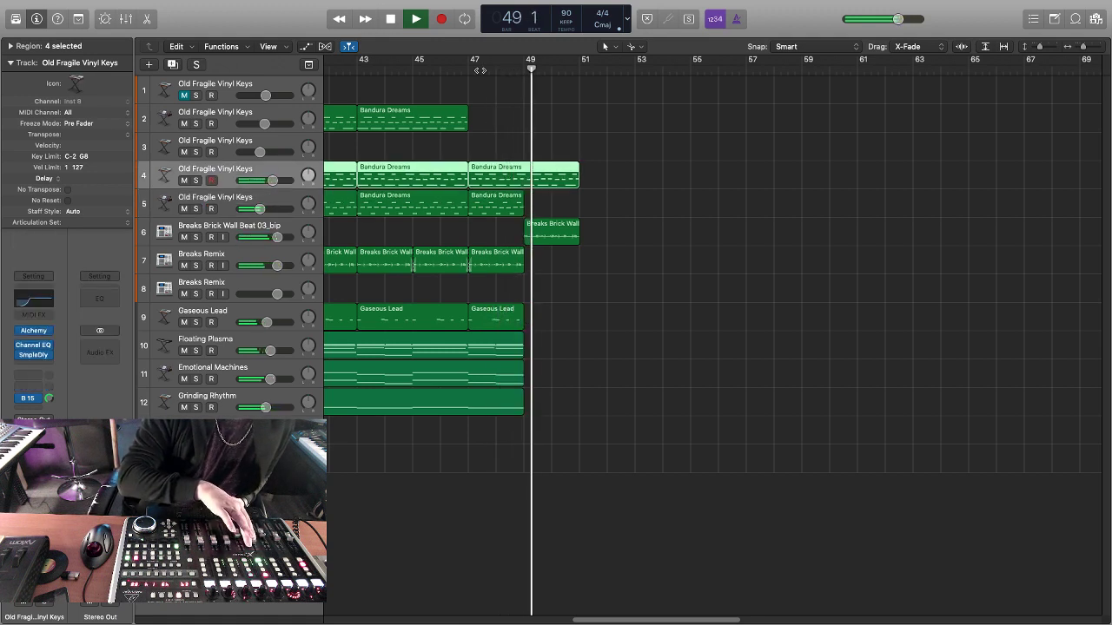
pyautogui.click(479, 70)
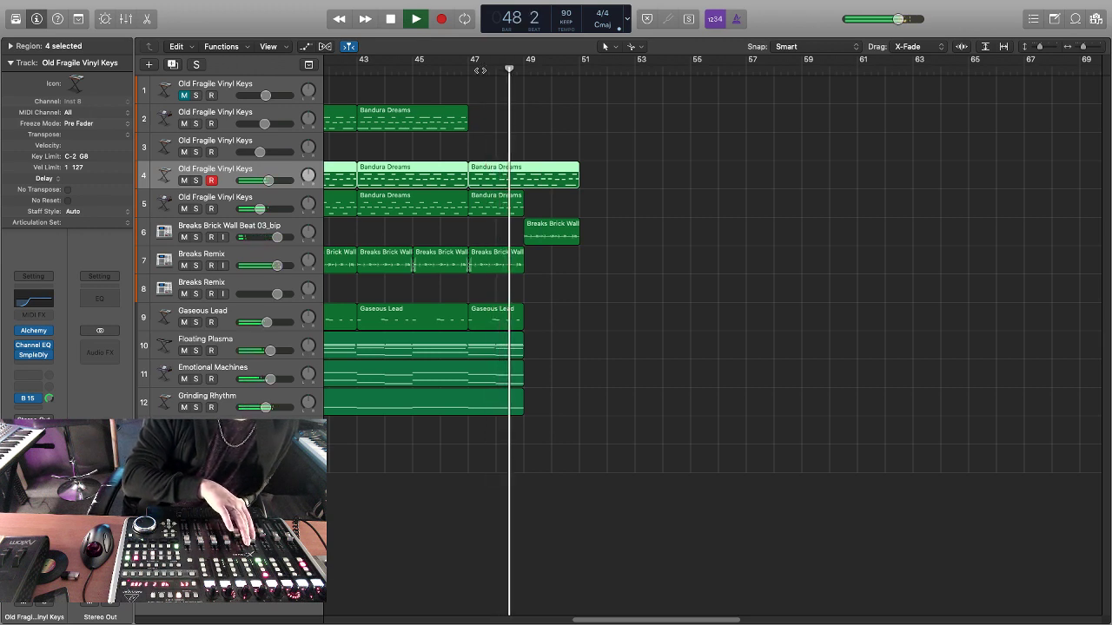
pyautogui.click(479, 71)
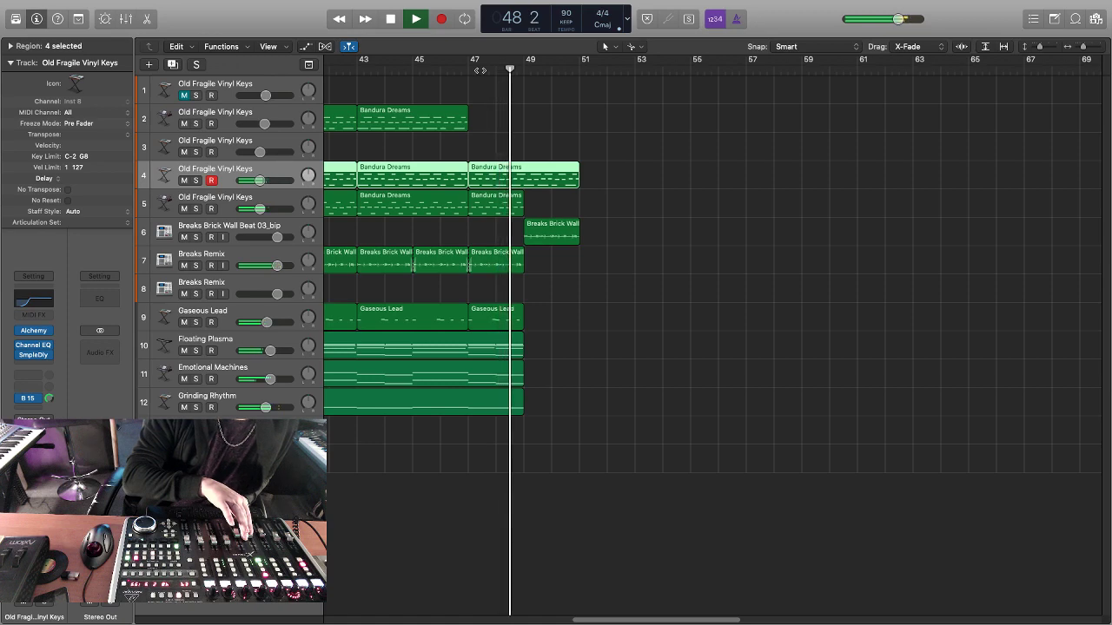
# With automation shown, record track 4's volume in Latch mode from bar 47, rising to about -2.2 dB near bar 49 and fading to -21.1 dB past bar 51
pyautogui.press('a')
pyautogui.click(479, 71)
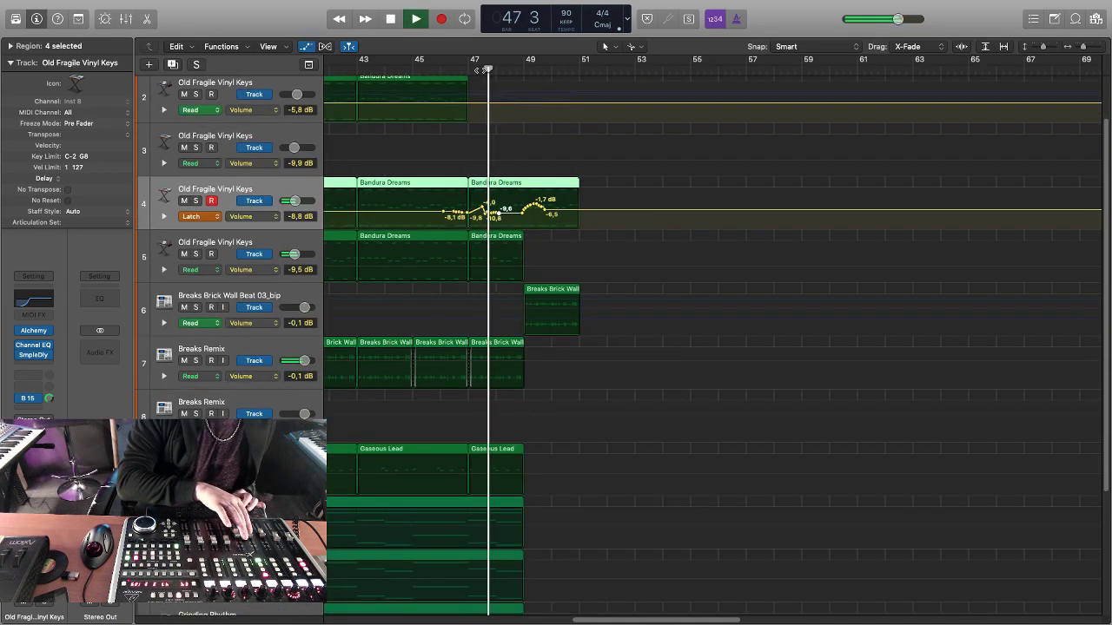
pyautogui.press('space')
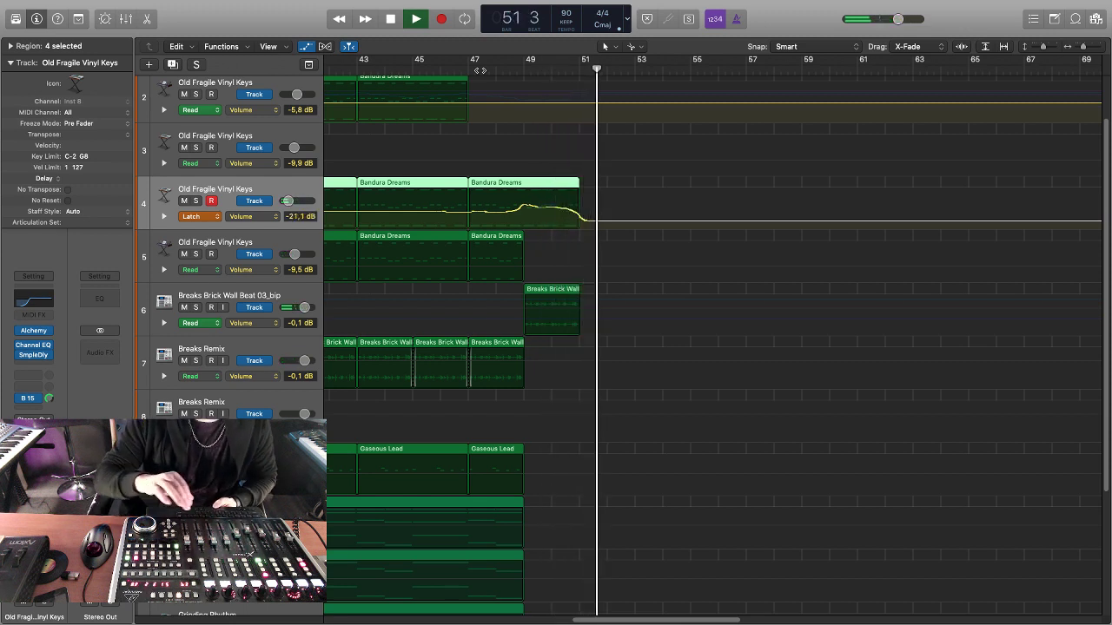
pyautogui.press('space')
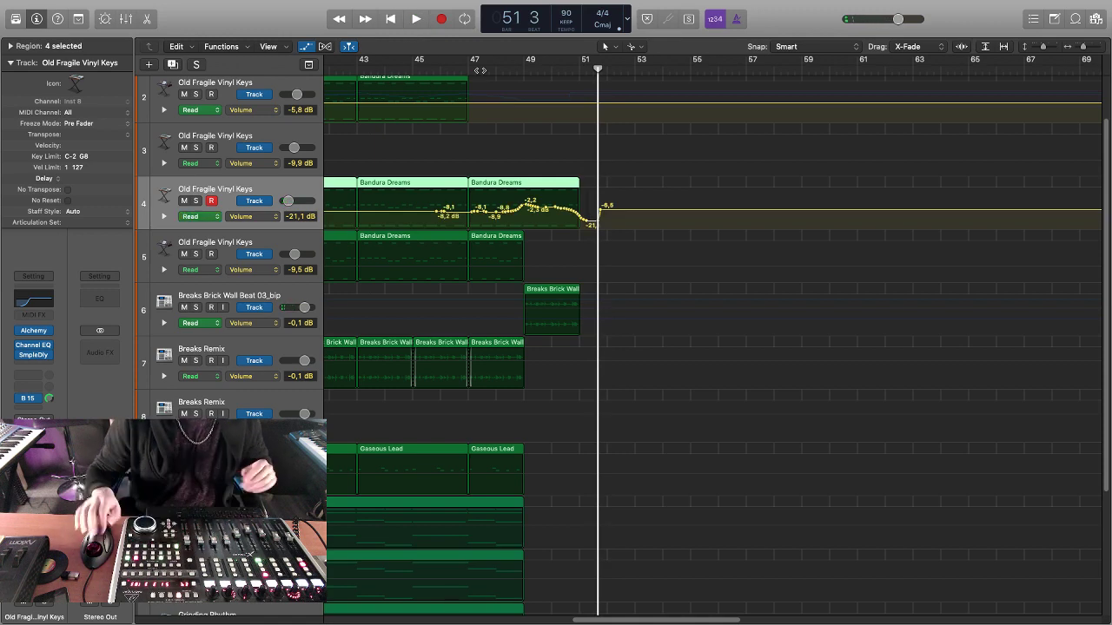
pyautogui.press('a')
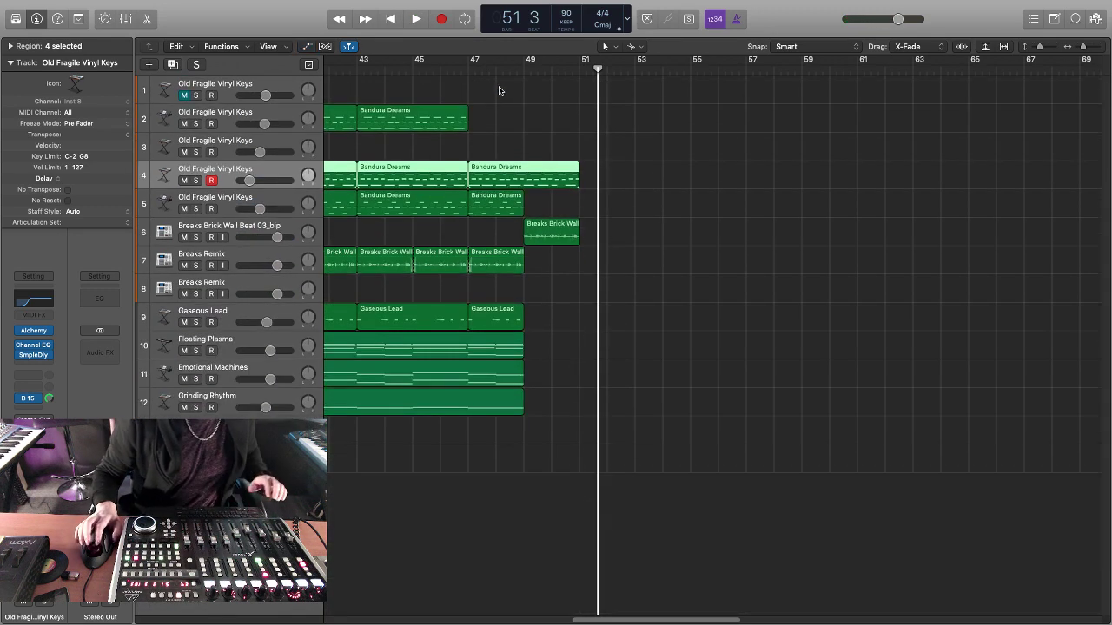